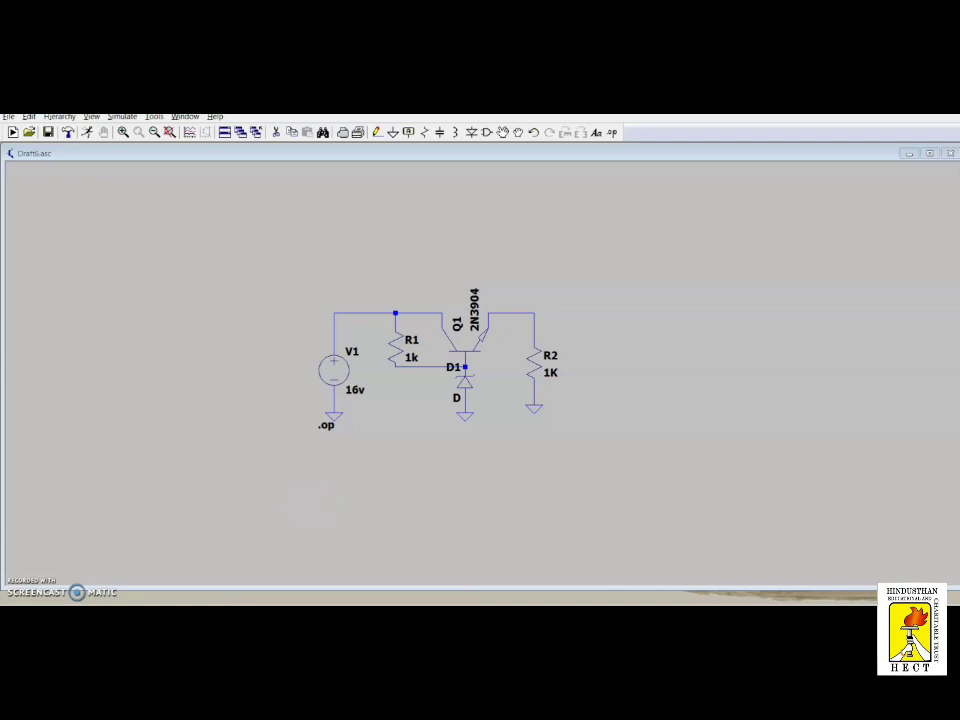
Switch to the EX No 5 Word document and examine the Series Regulator circuit diagram
mouse_move(335, 600)
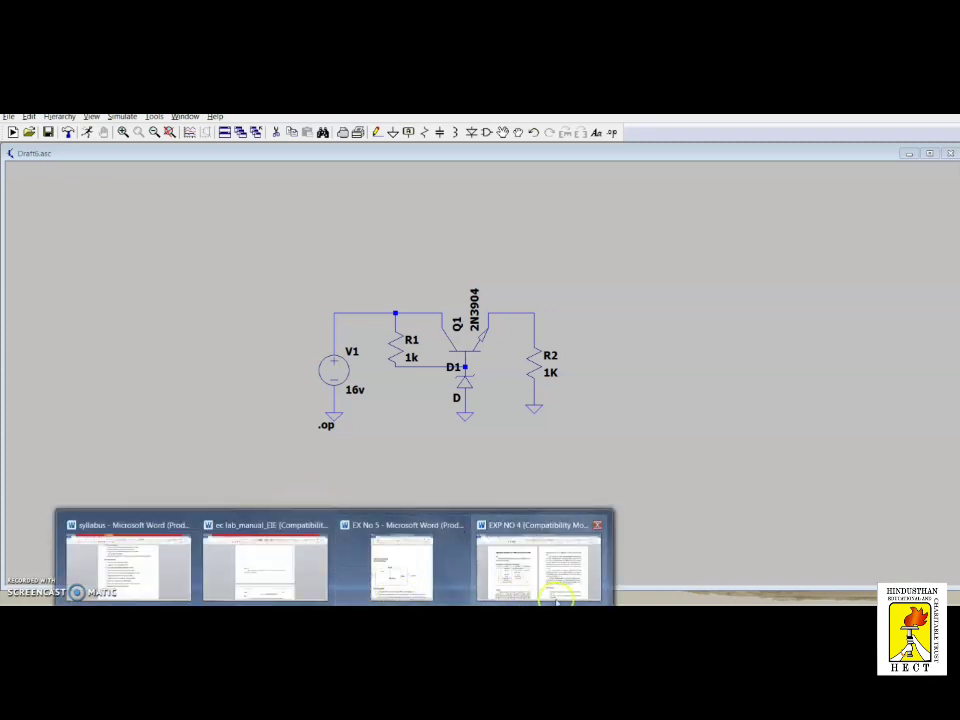
left_click(422, 587)
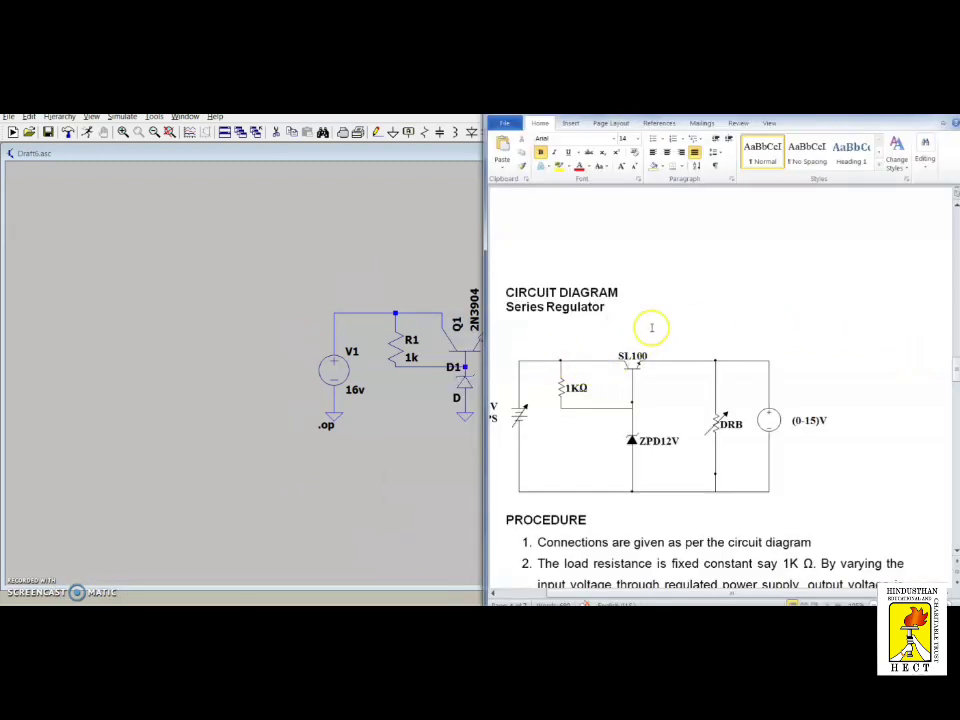
left_click(759, 317)
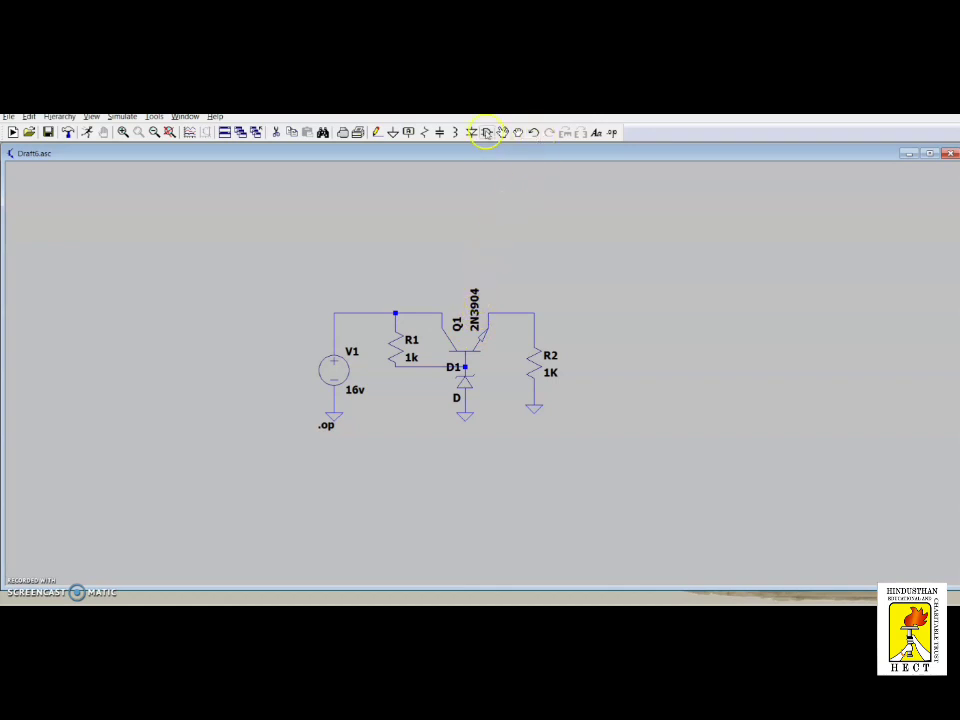
Preview the npn bipolar transistor symbol in the component library without placing it
left_click(486, 132)
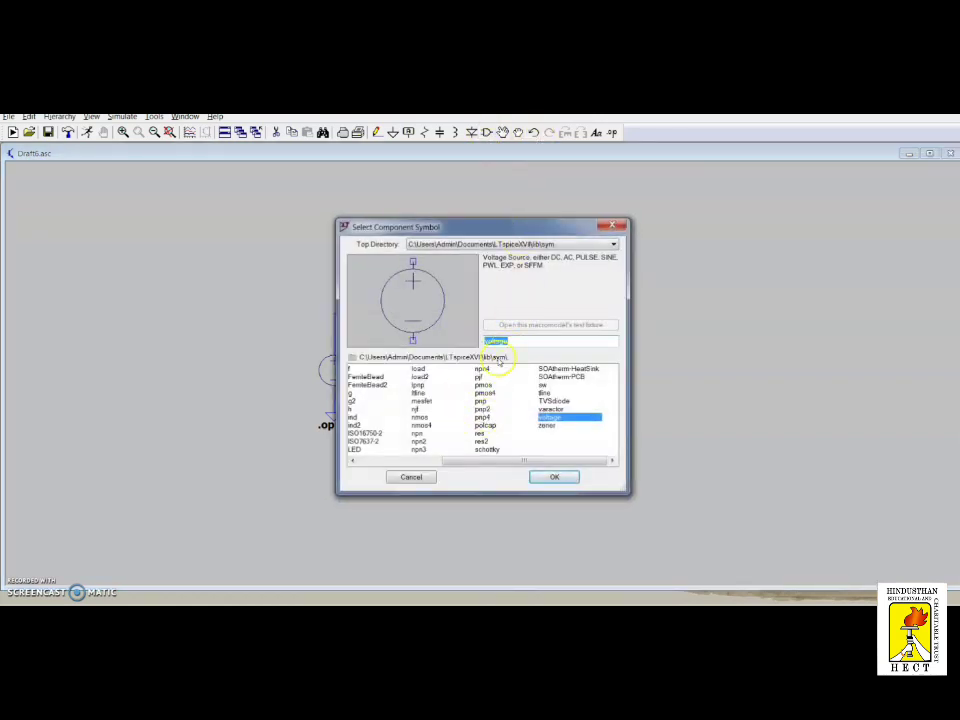
left_click(417, 434)
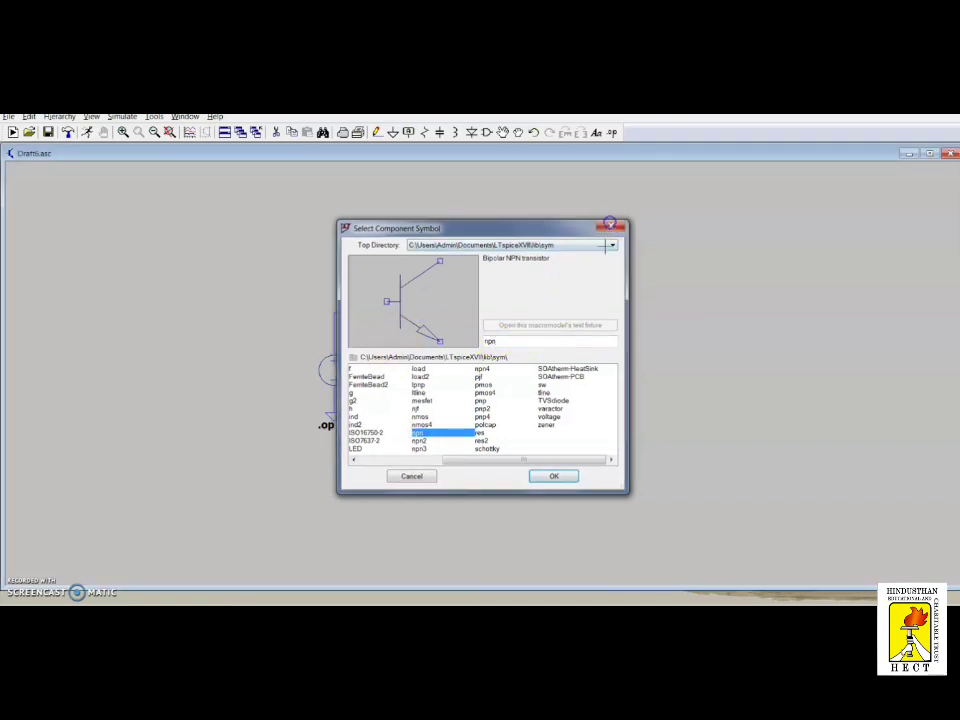
left_click(549, 476)
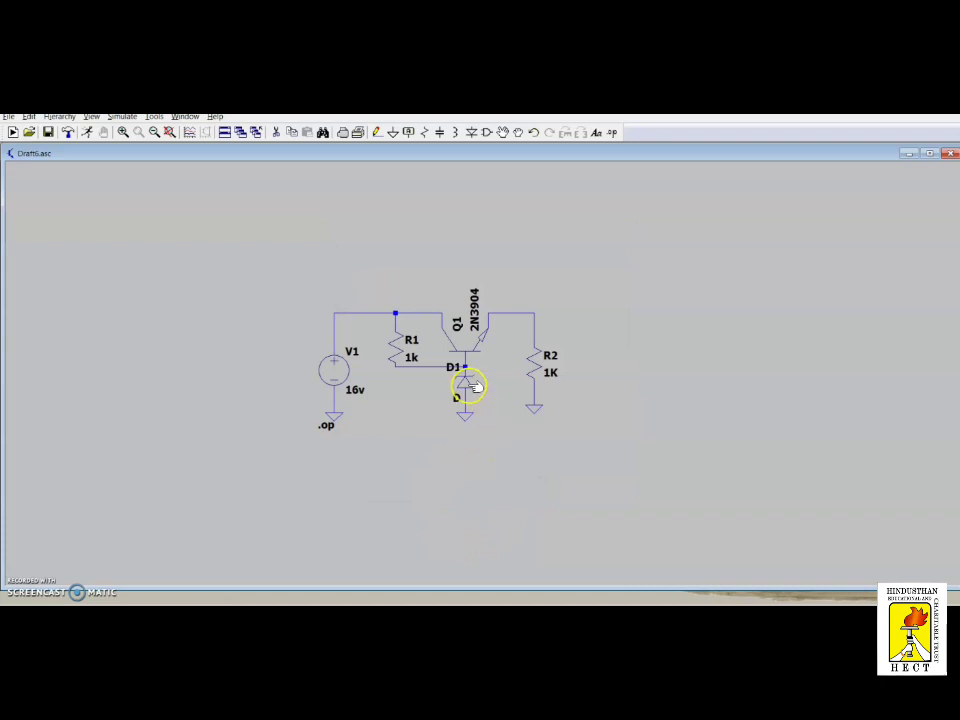
Preview the zener diode symbol in the component library without placing it
left_click(486, 132)
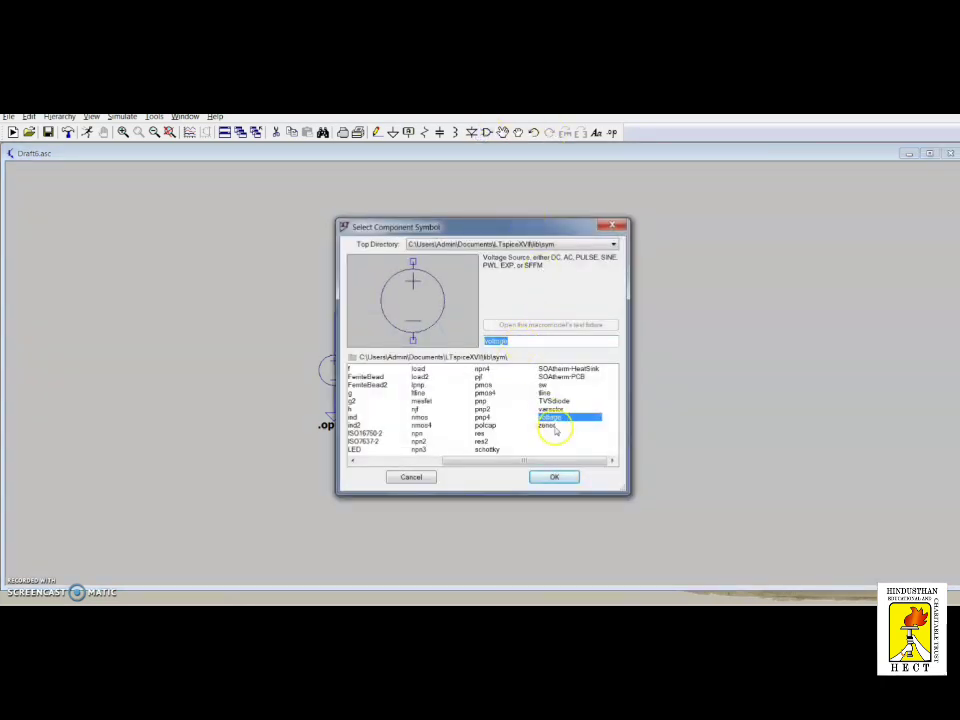
left_click(551, 426)
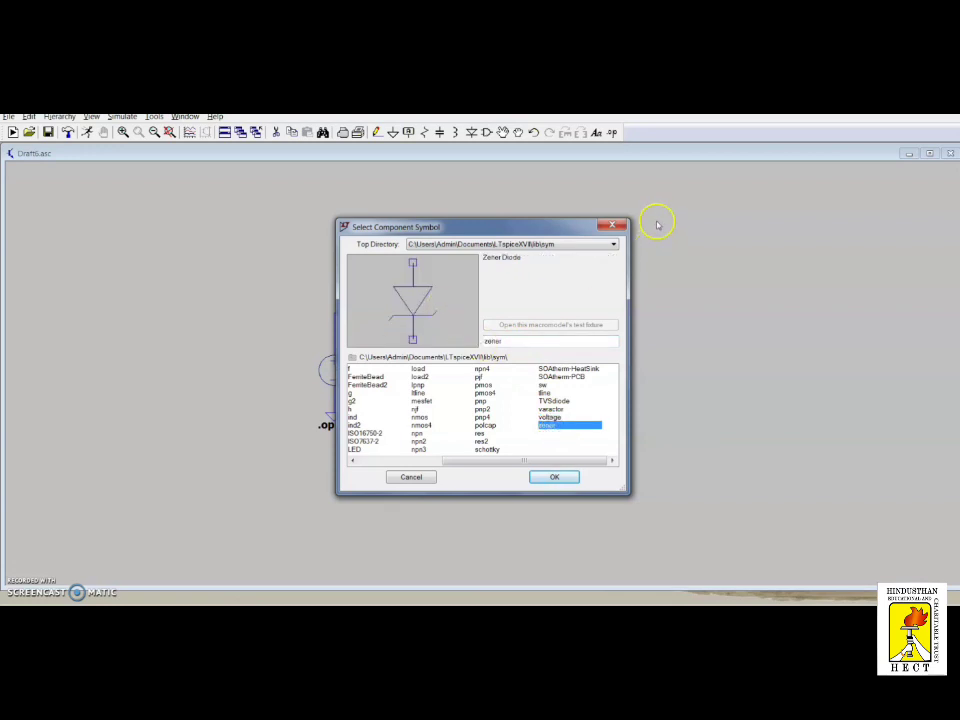
key("Return")
left_click(465, 367)
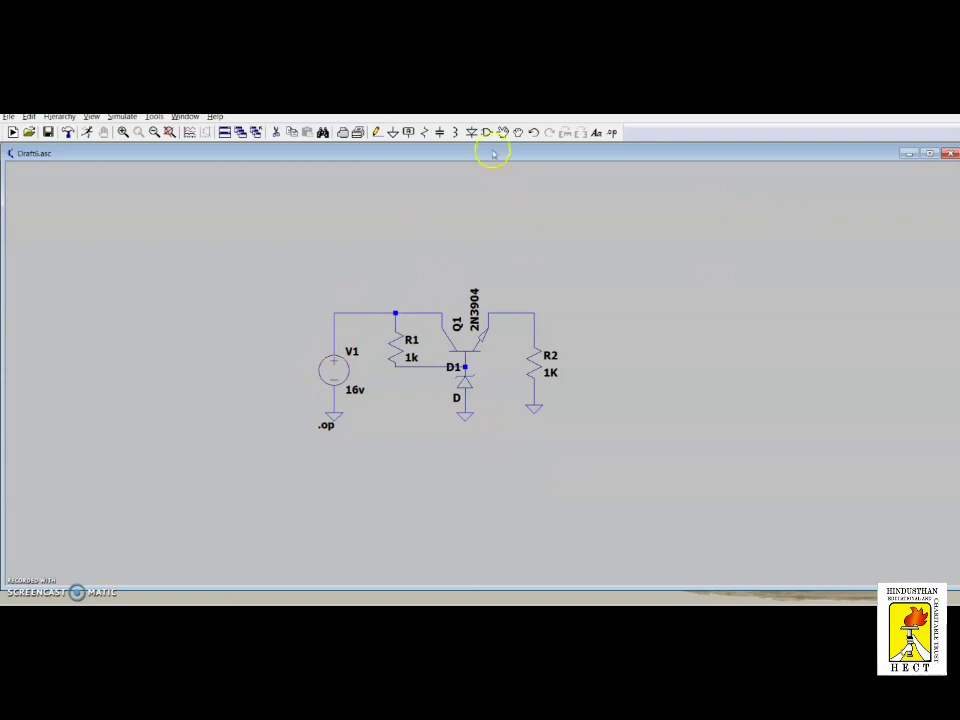
Preview the voltage source symbol in the component library without placing it
left_click(487, 132)
left_click(551, 417)
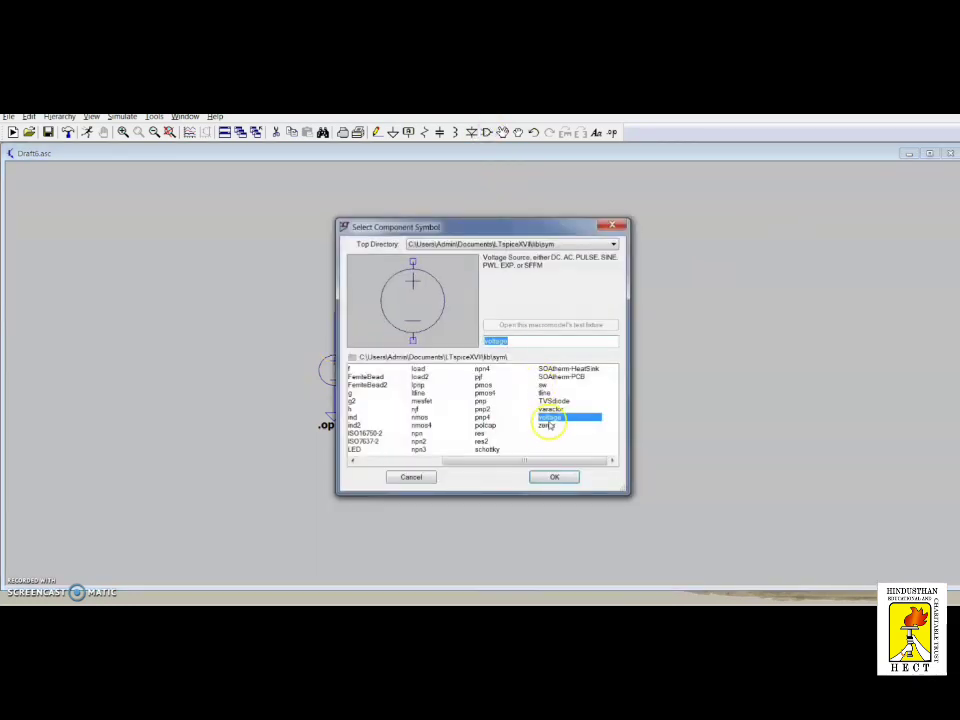
left_click(546, 481)
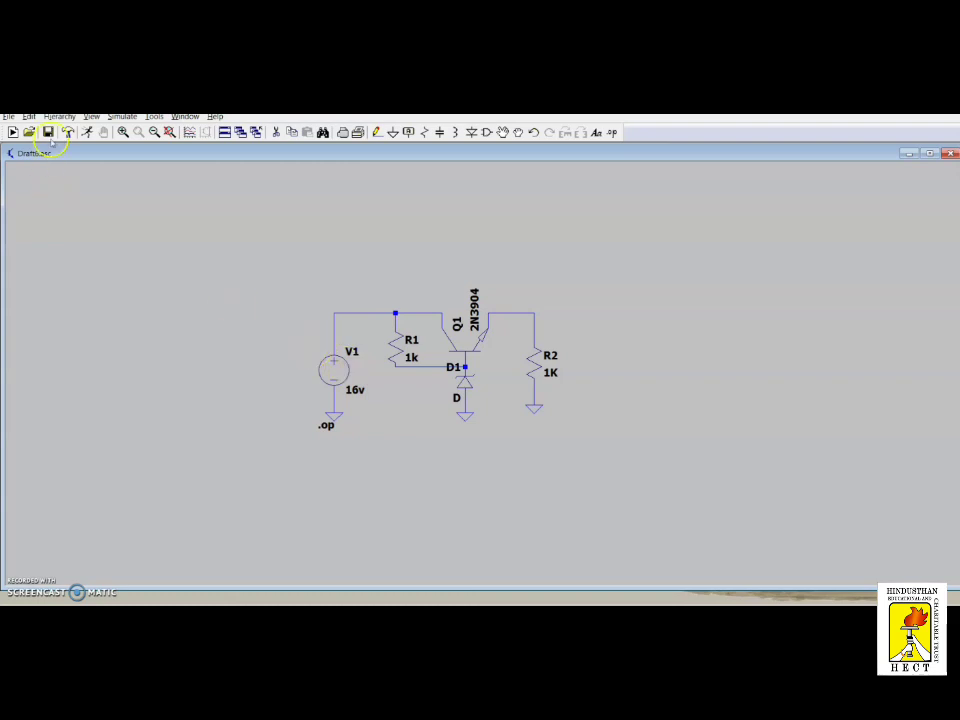
Run the operating point simulation, check source V1's DC value, and review the node voltages and device currents
left_click(87, 134)
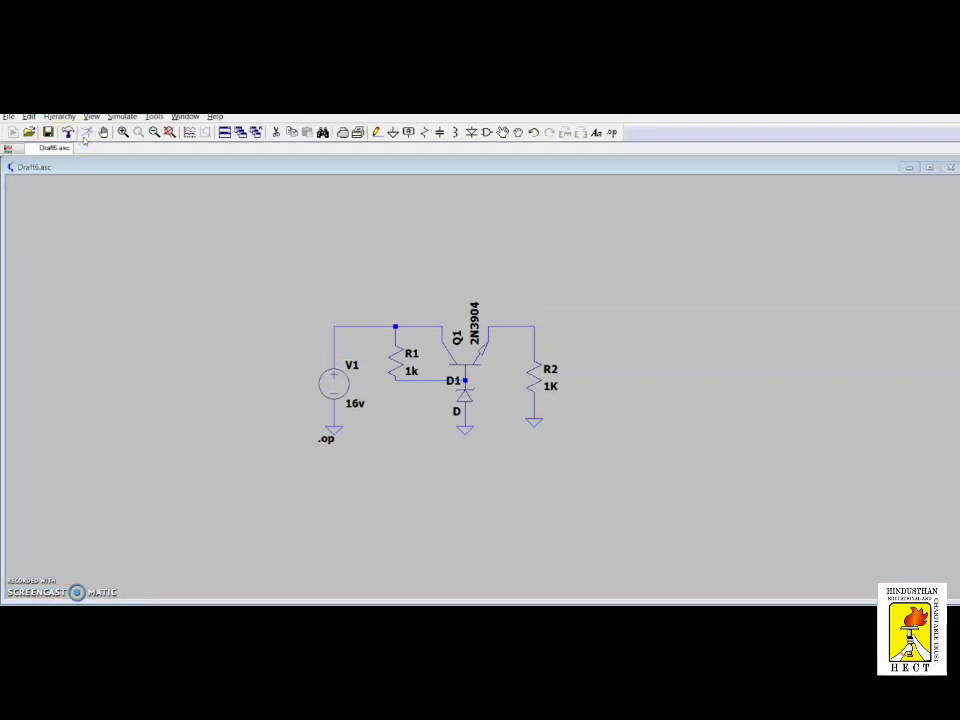
left_click(684, 204)
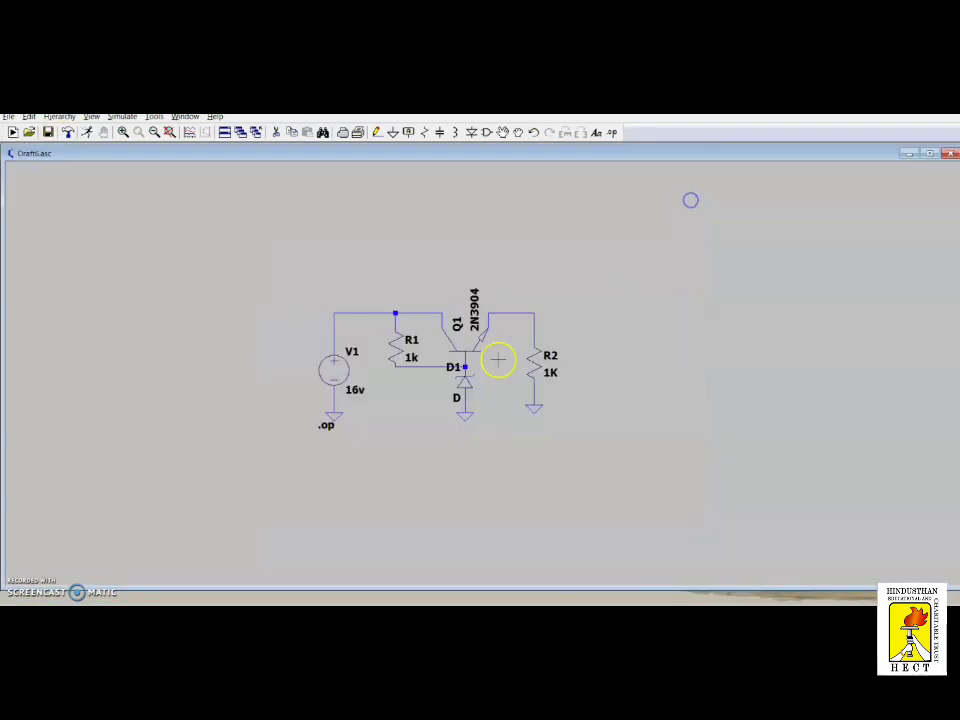
right_click(338, 370)
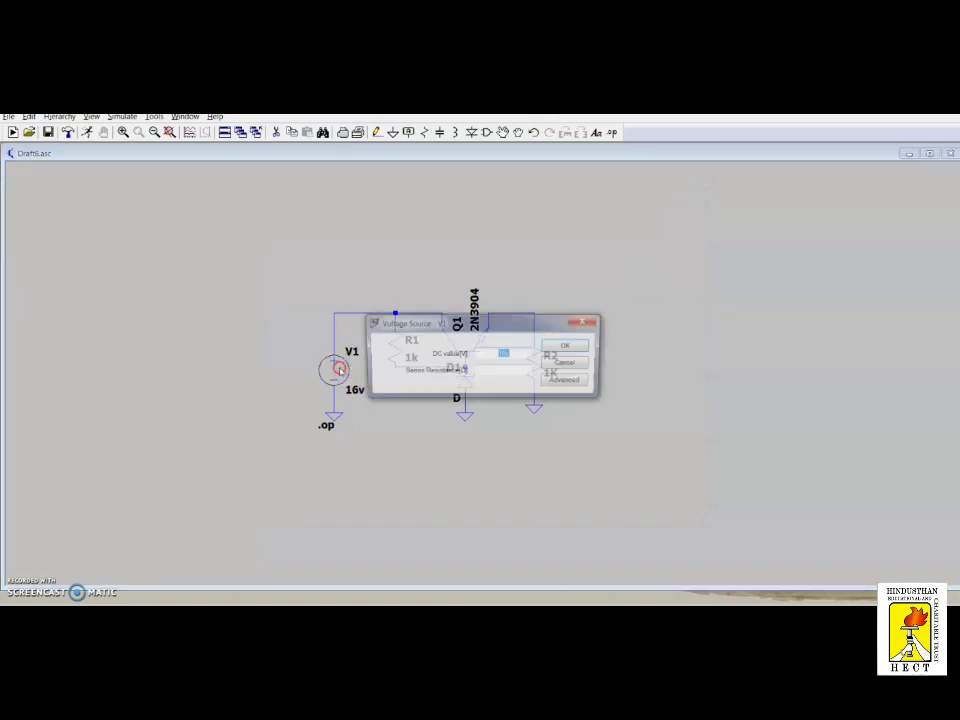
left_click(587, 320)
left_click(87, 134)
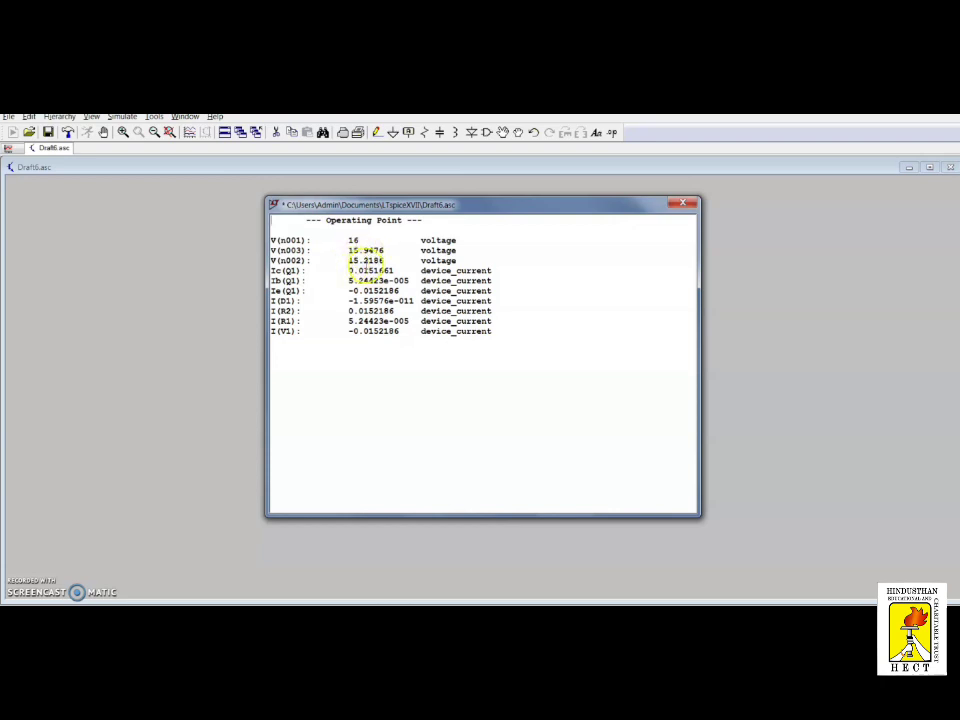
left_click(683, 206)
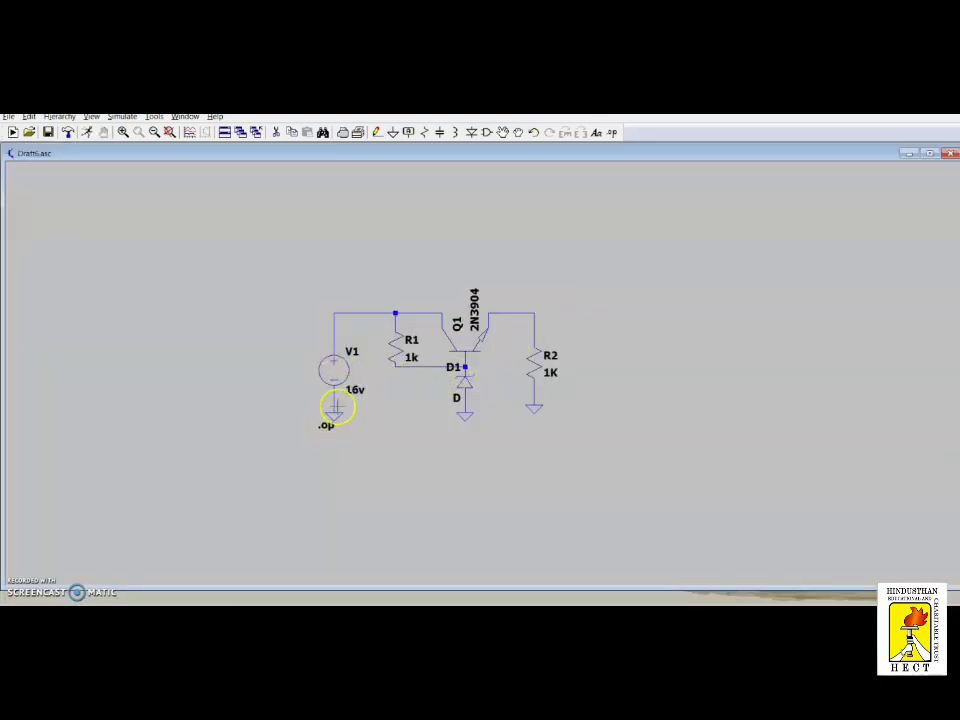
Inspect the advanced function and parasitic options of voltage source V1 without changing them
right_click(340, 377)
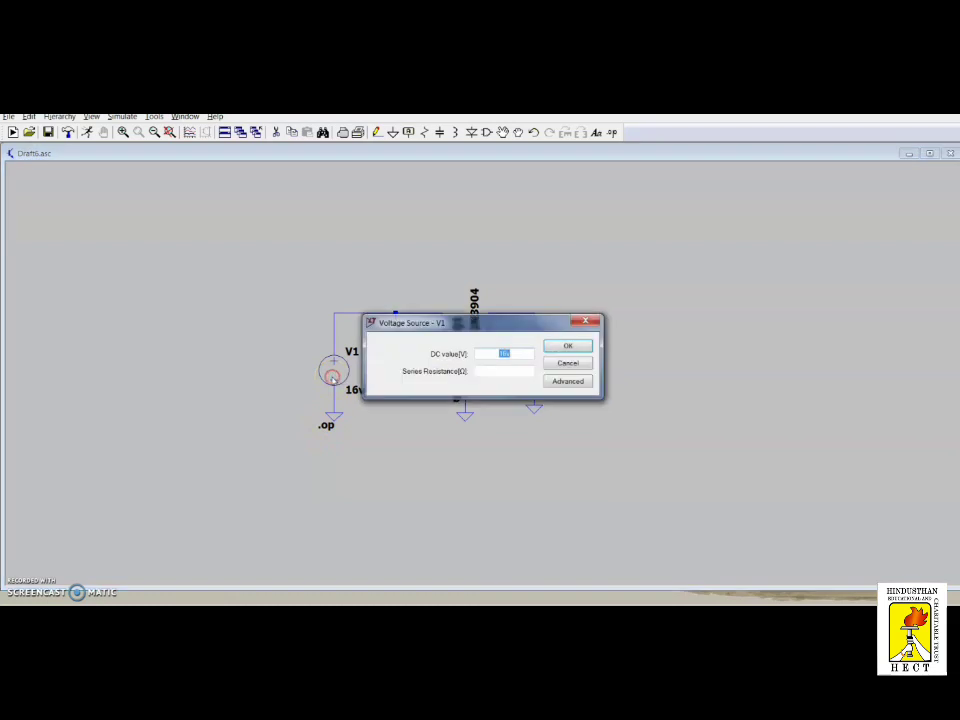
left_click(560, 382)
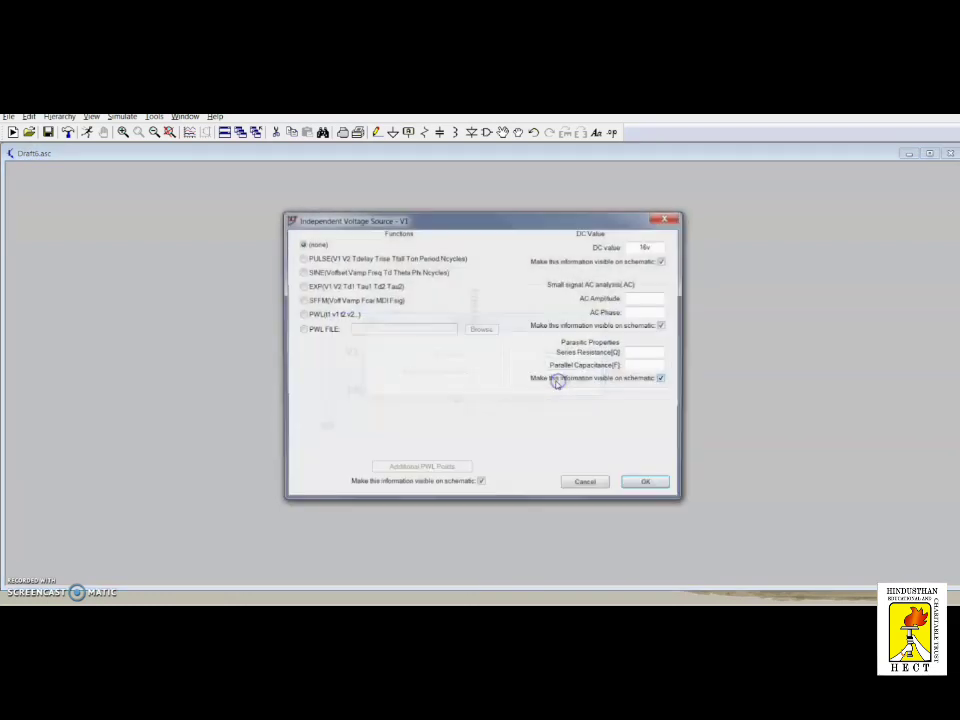
left_click(668, 219)
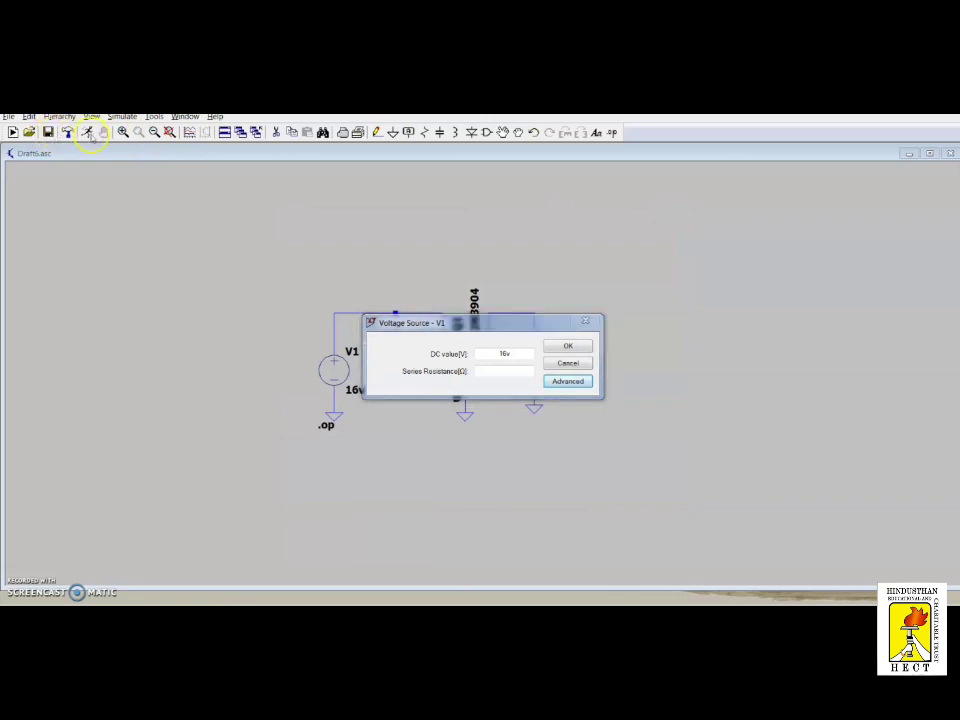
left_click(589, 321)
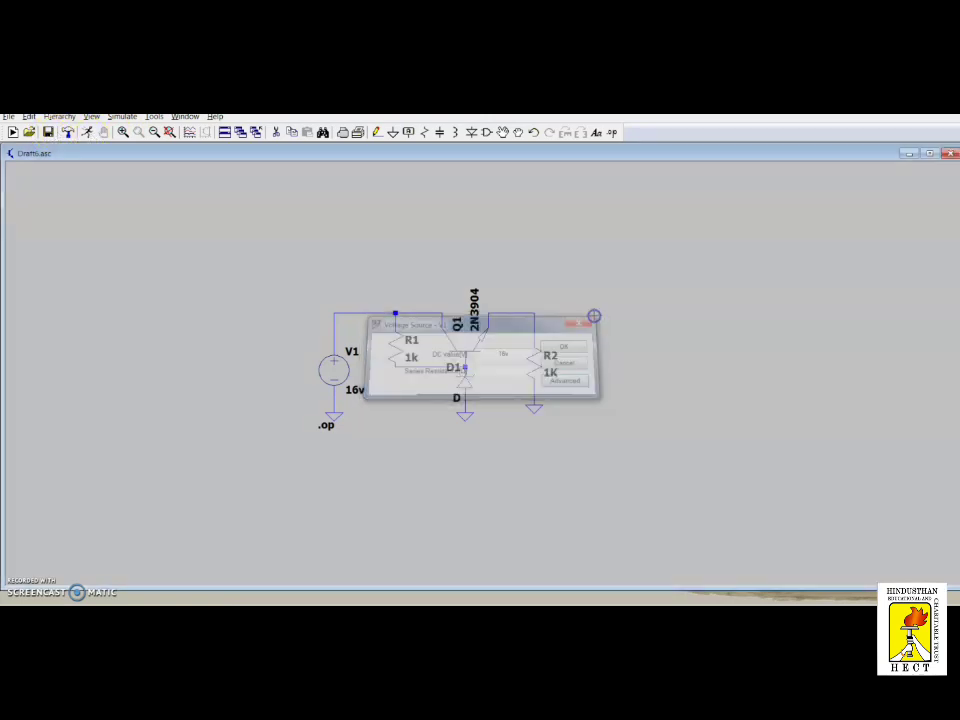
Rerun the operating point simulation and reread the output voltage in its results
left_click(87, 132)
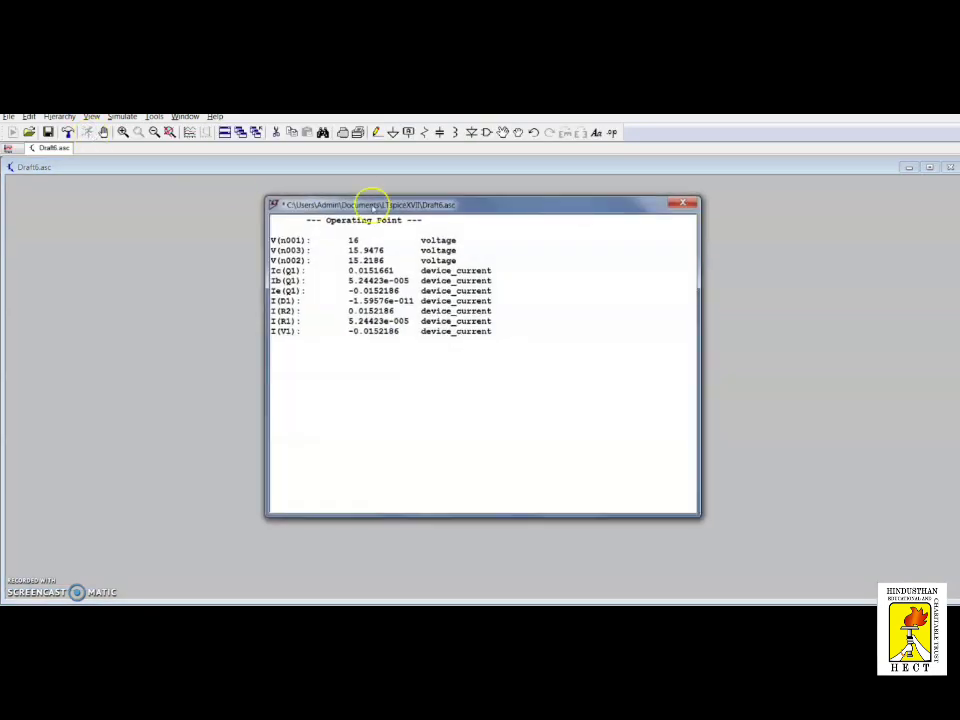
left_click(683, 204)
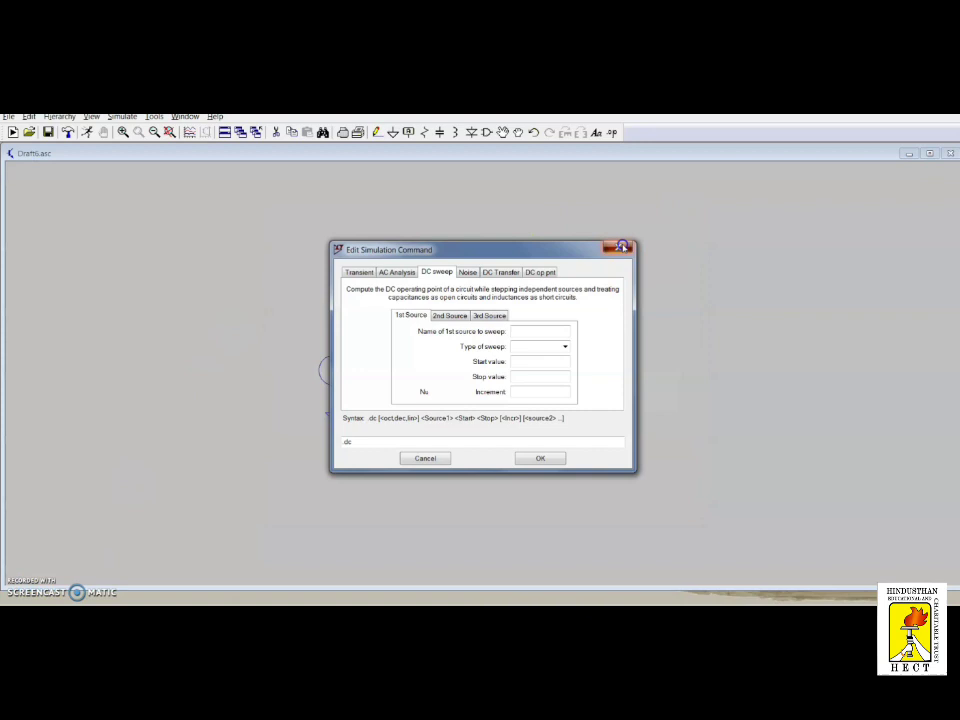
Define a DC sweep simulation with V1 as the first source and Linear as the sweep type
left_click(625, 248)
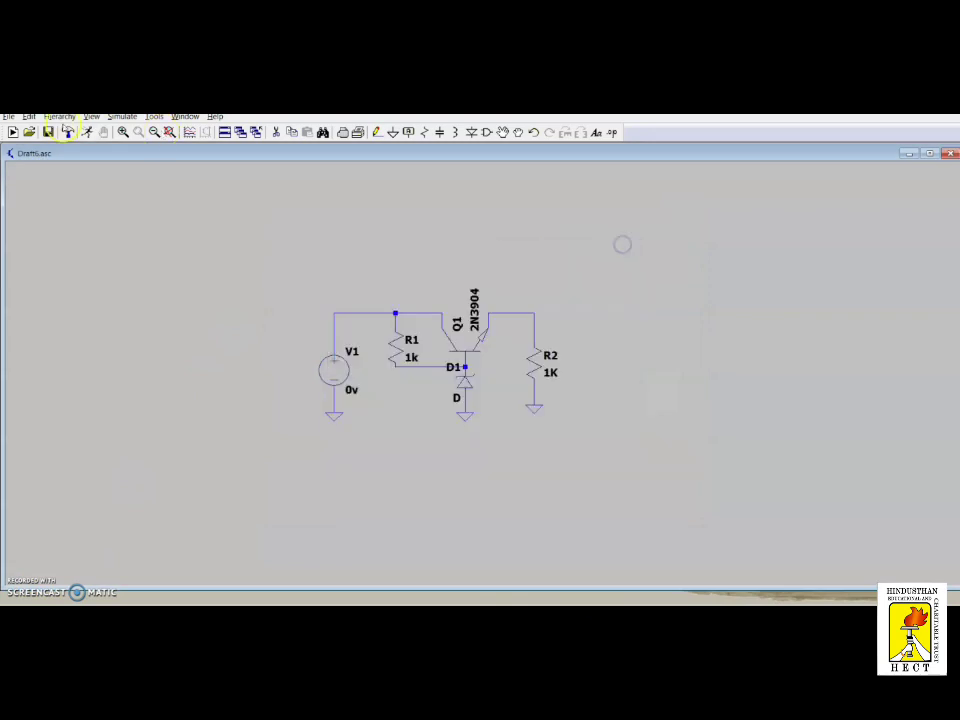
left_click(88, 133)
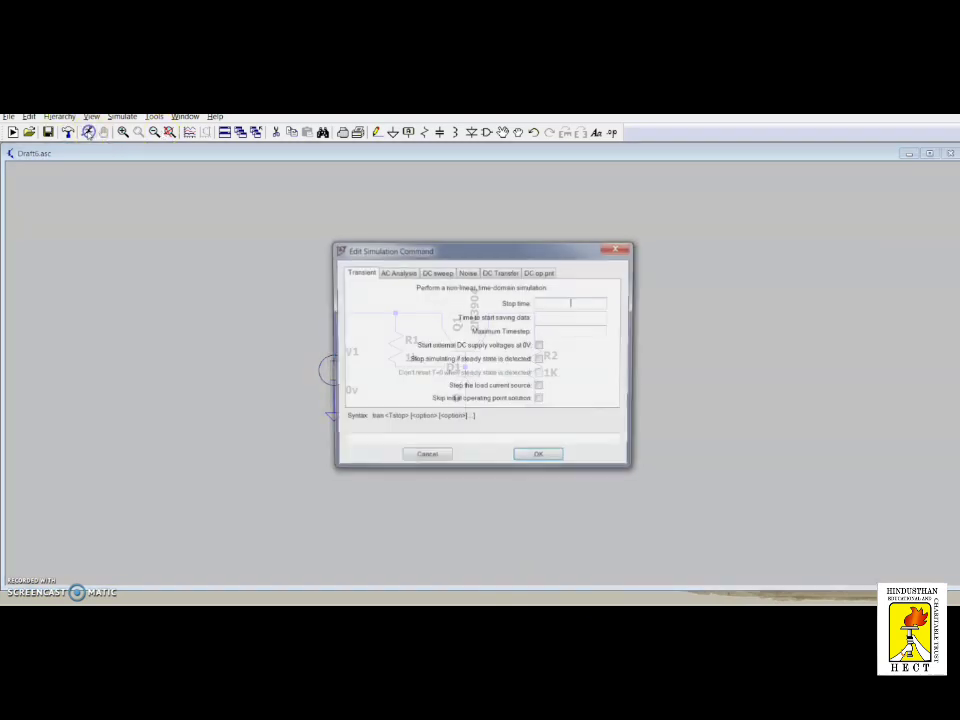
left_click(435, 272)
left_click(532, 330)
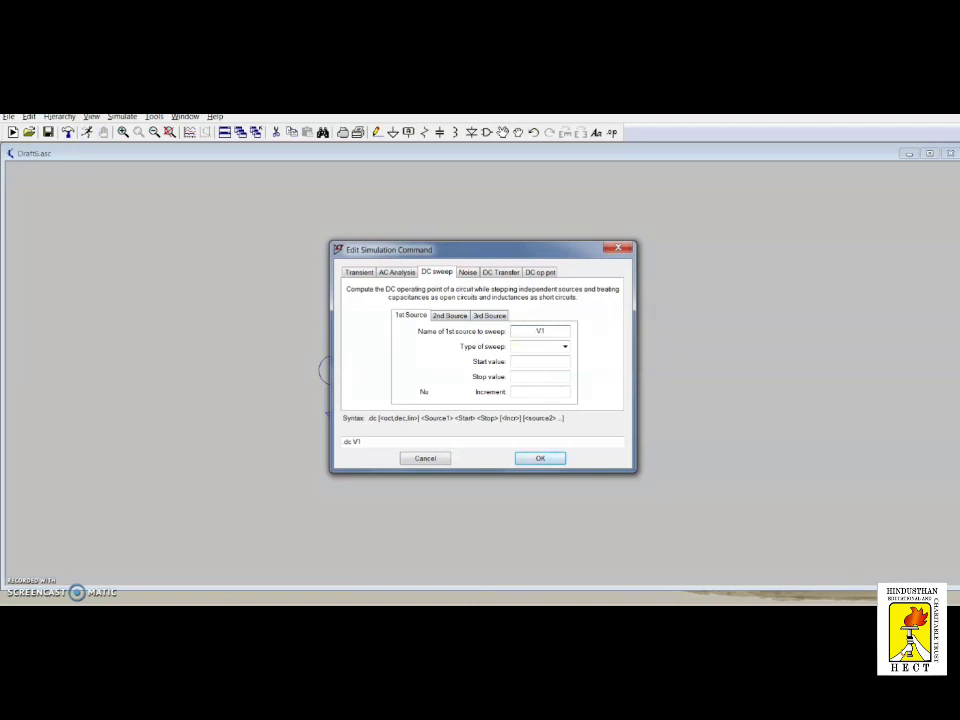
left_click(551, 347)
left_click(551, 357)
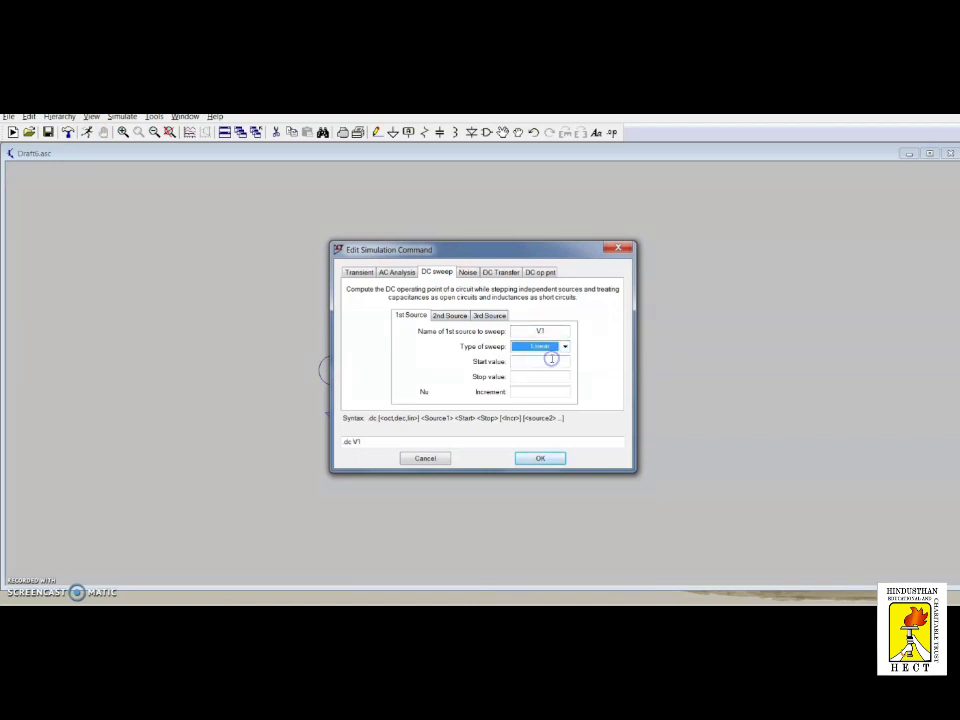
Set the sweep's start value to 0, stop value to 20 and increment to 2, and run the simulation
left_click(537, 362)
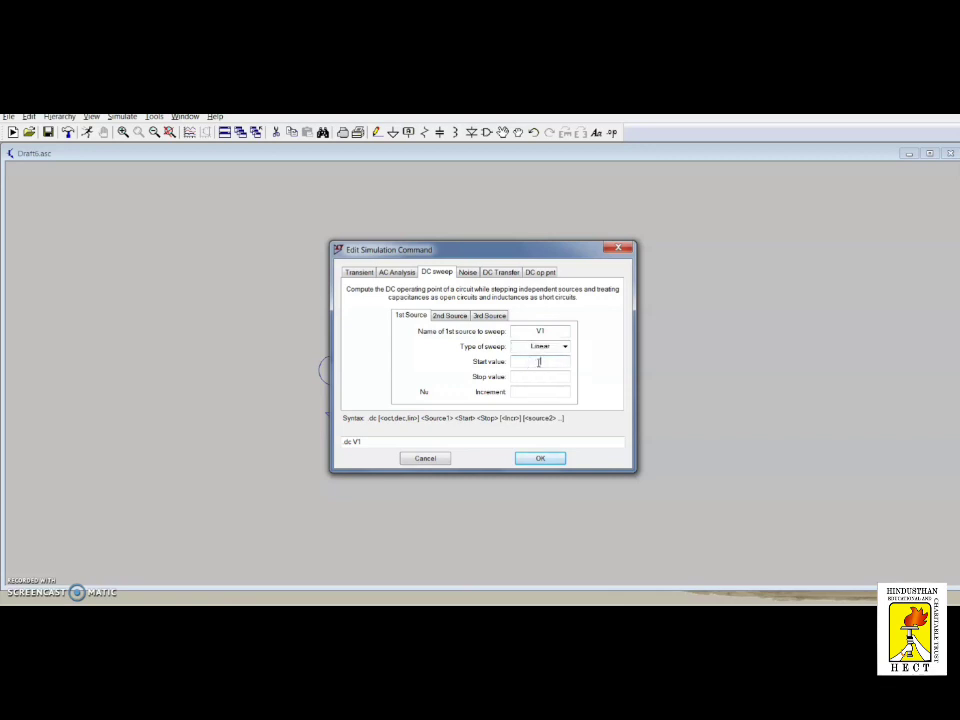
left_click(544, 377)
left_click(548, 392)
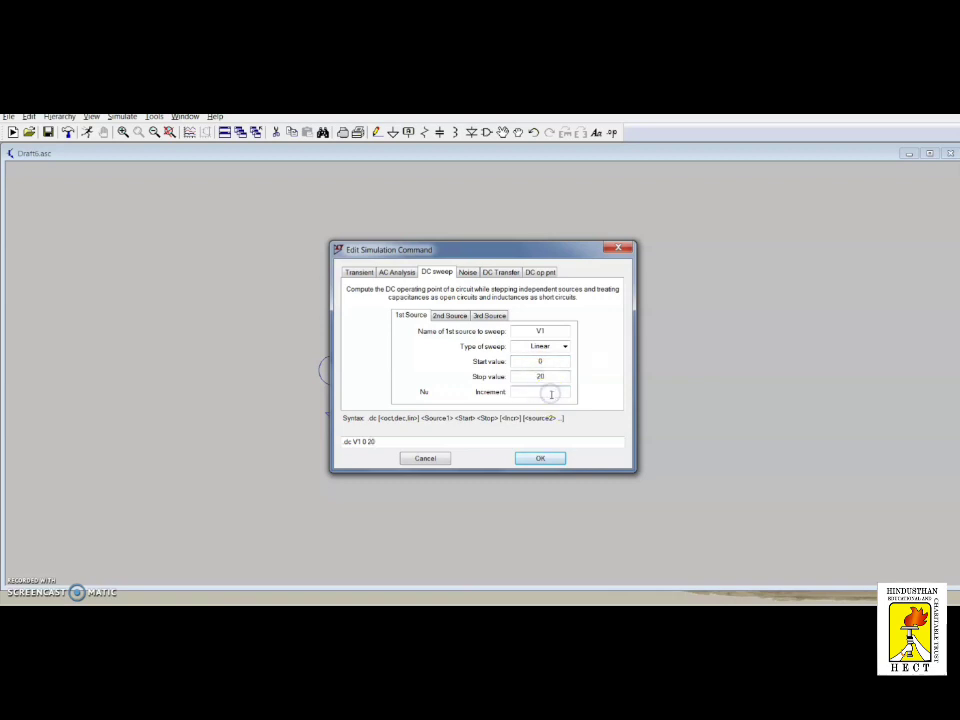
left_click(540, 458)
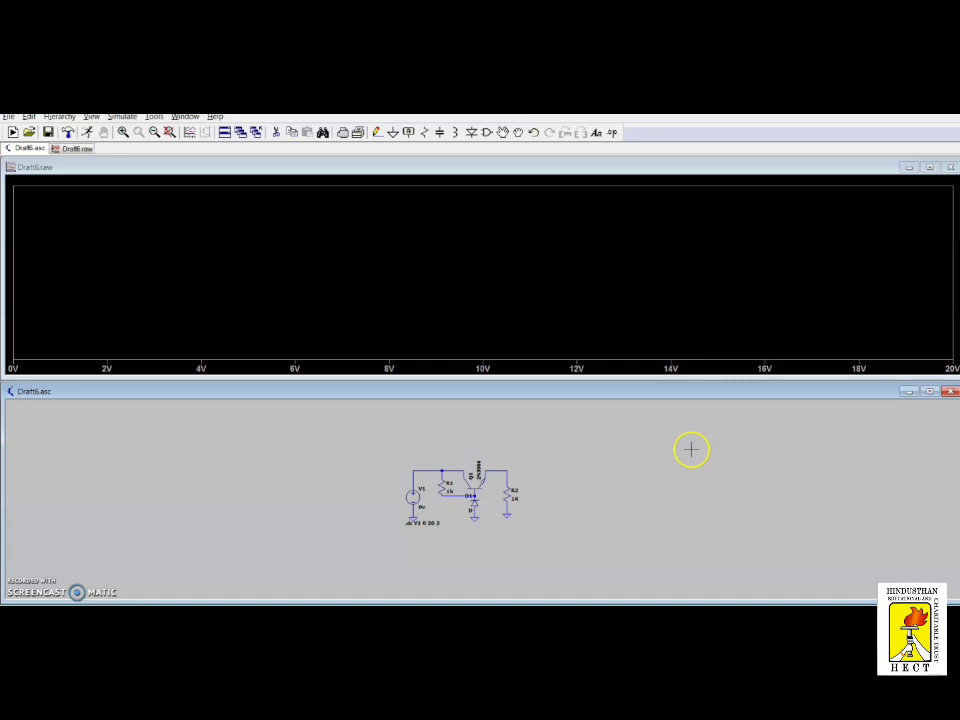
Plot the output voltage at the node above load resistor R2 and check source V1's DC value
left_click(509, 476)
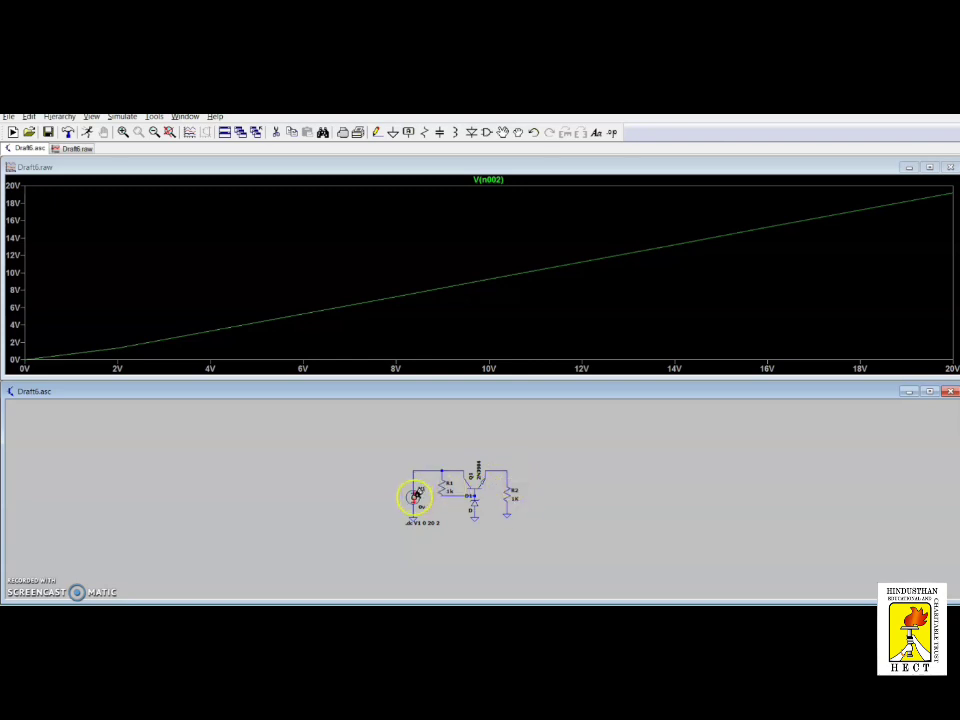
right_click(416, 495)
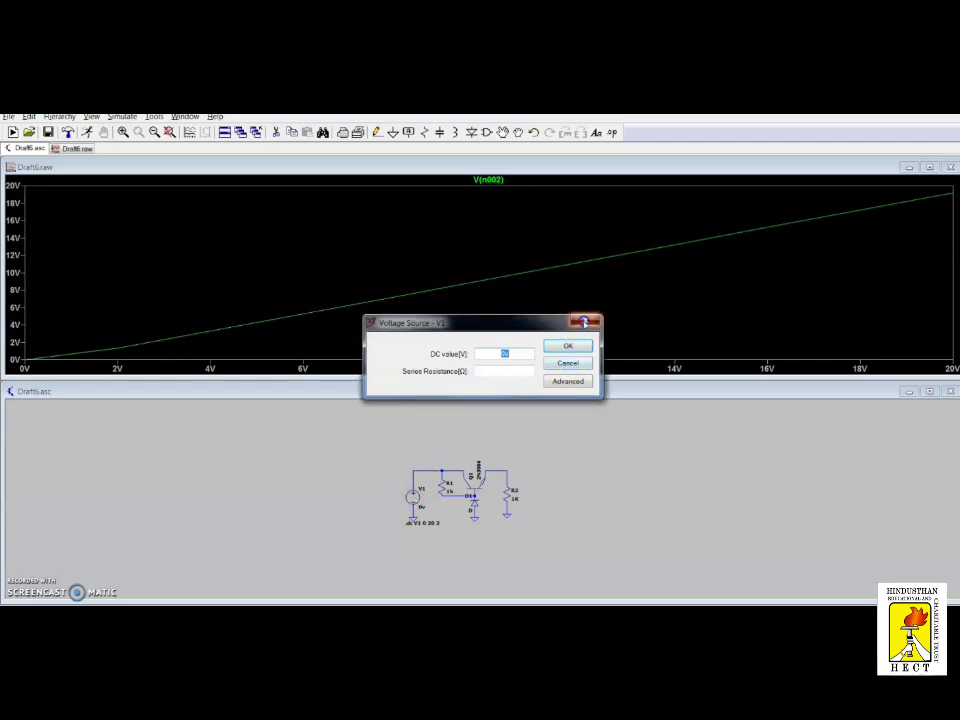
left_click(568, 361)
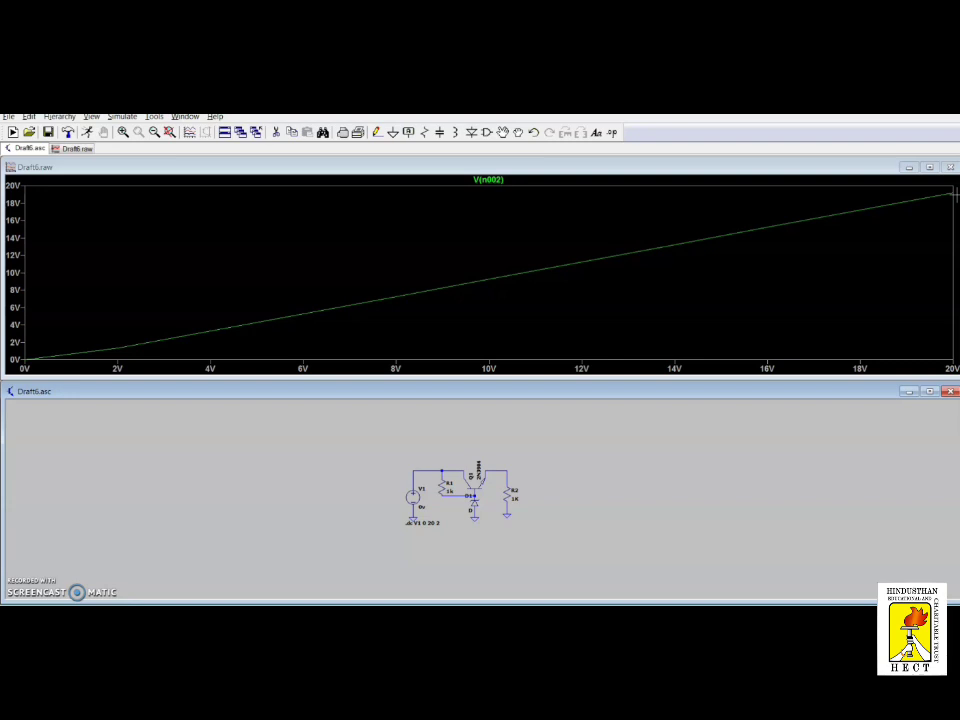
right_click(428, 415)
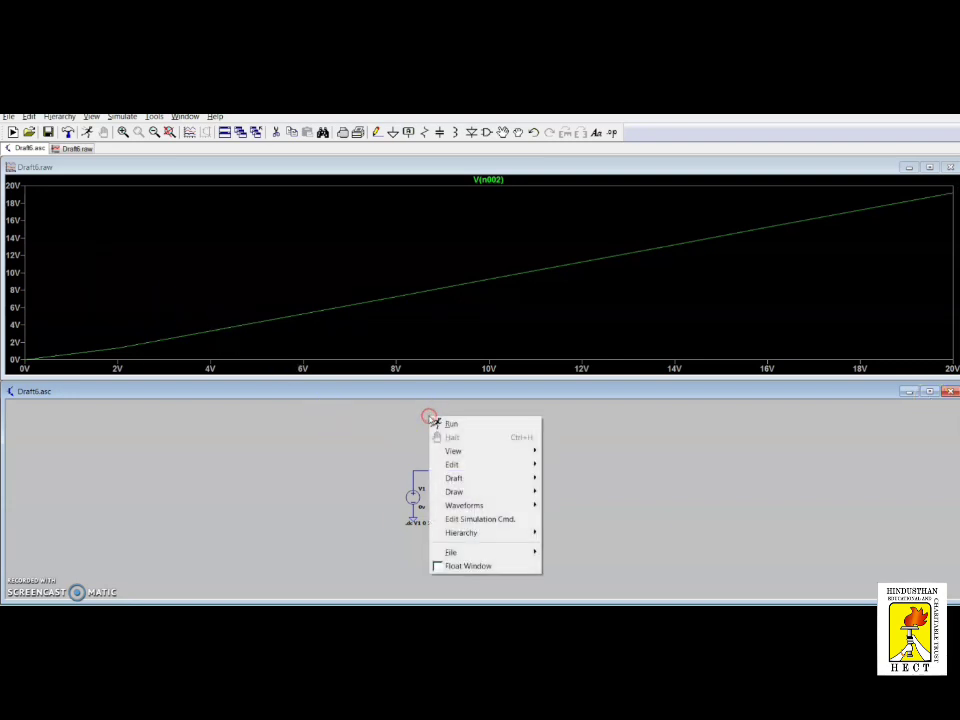
left_click(455, 466)
left_click(566, 491)
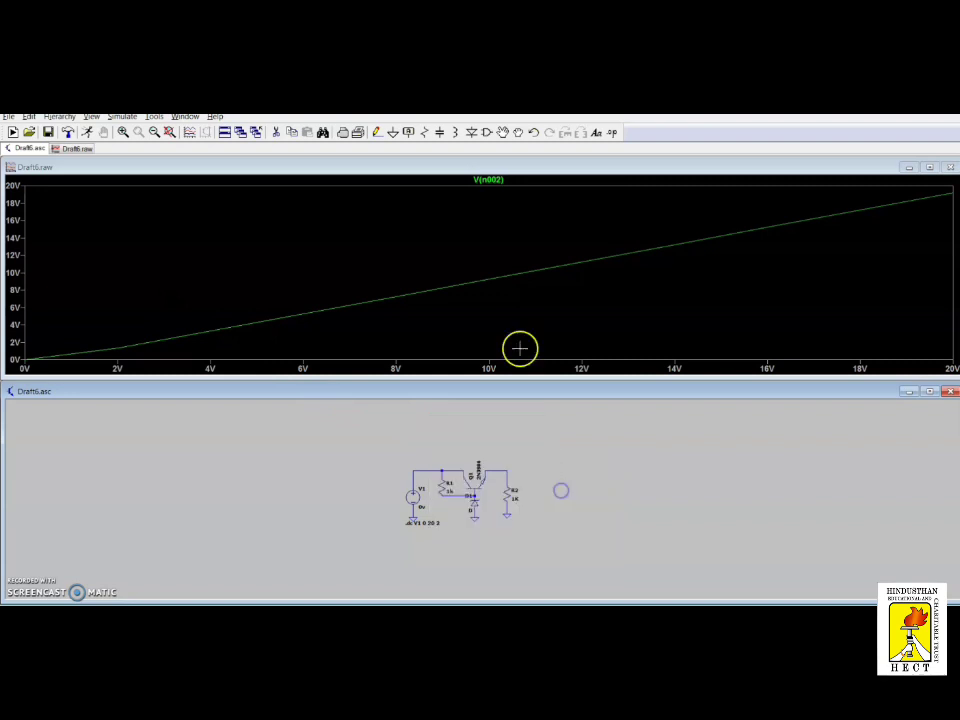
Attach a measurement cursor to the V(n002) trace
left_click(493, 181)
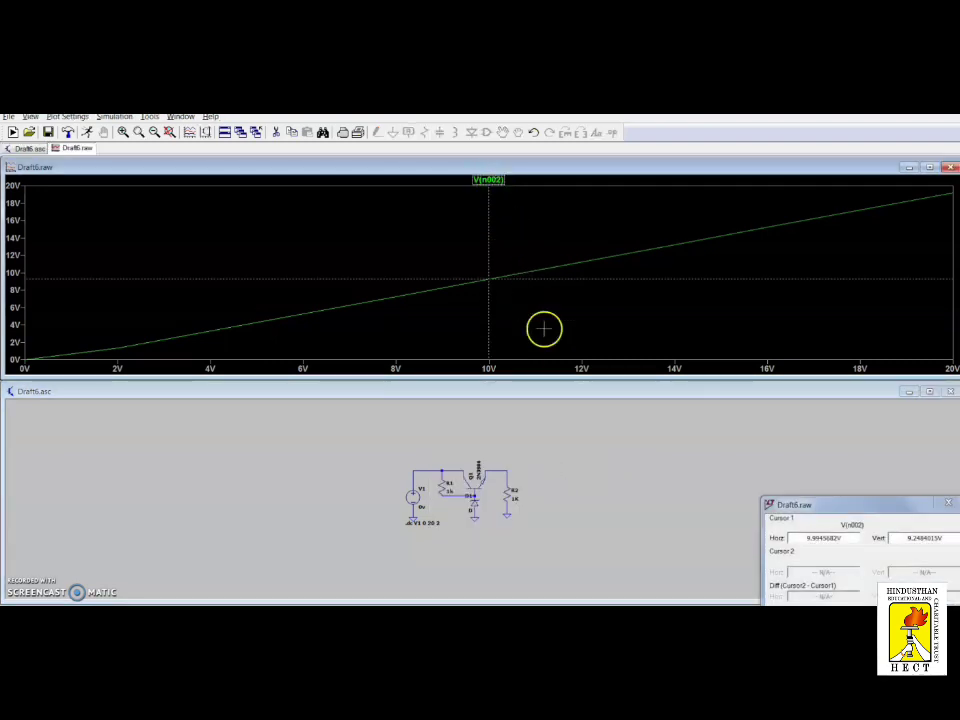
Try to delete the V(n002) trace from the plot
right_click(566, 402)
left_click(595, 451)
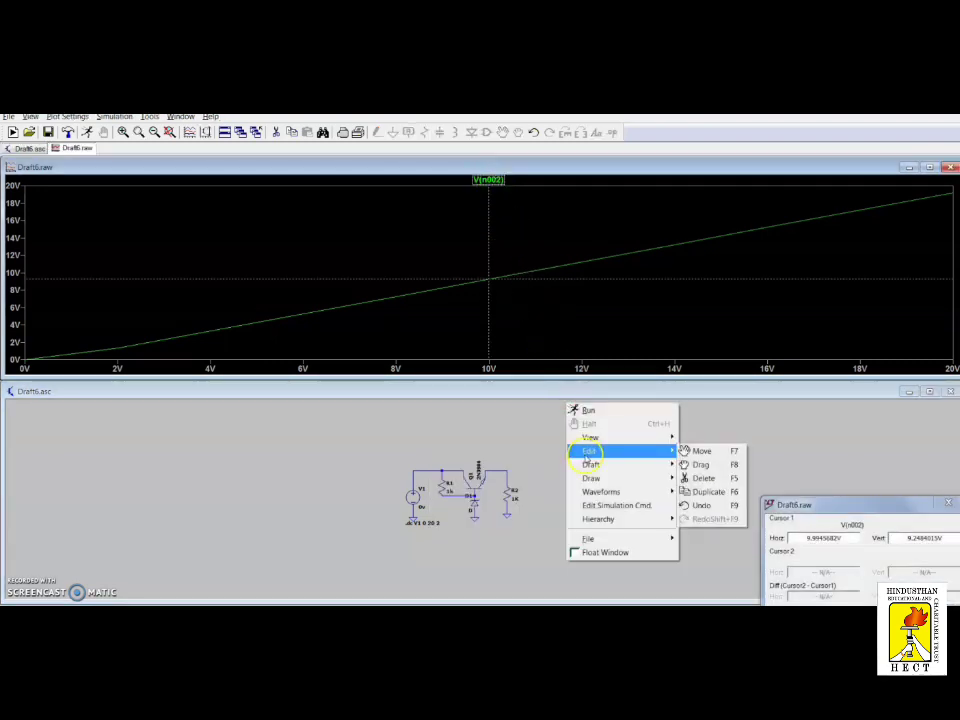
left_click(702, 465)
left_click(703, 478)
left_click(494, 183)
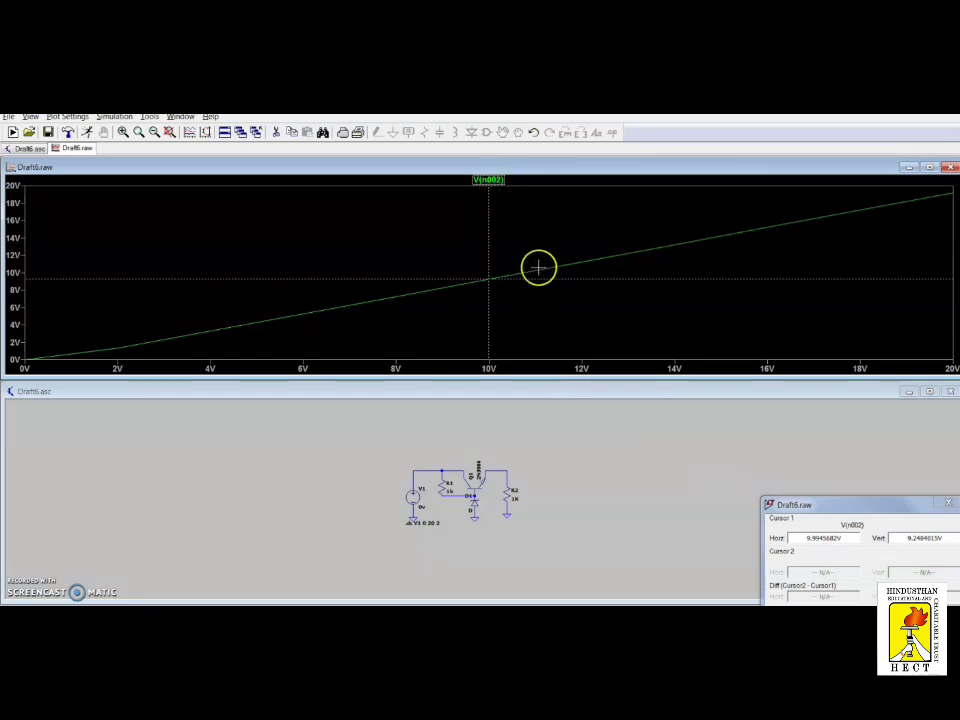
Delete the DC sweep directive below source V1 from the schematic
left_click(504, 429)
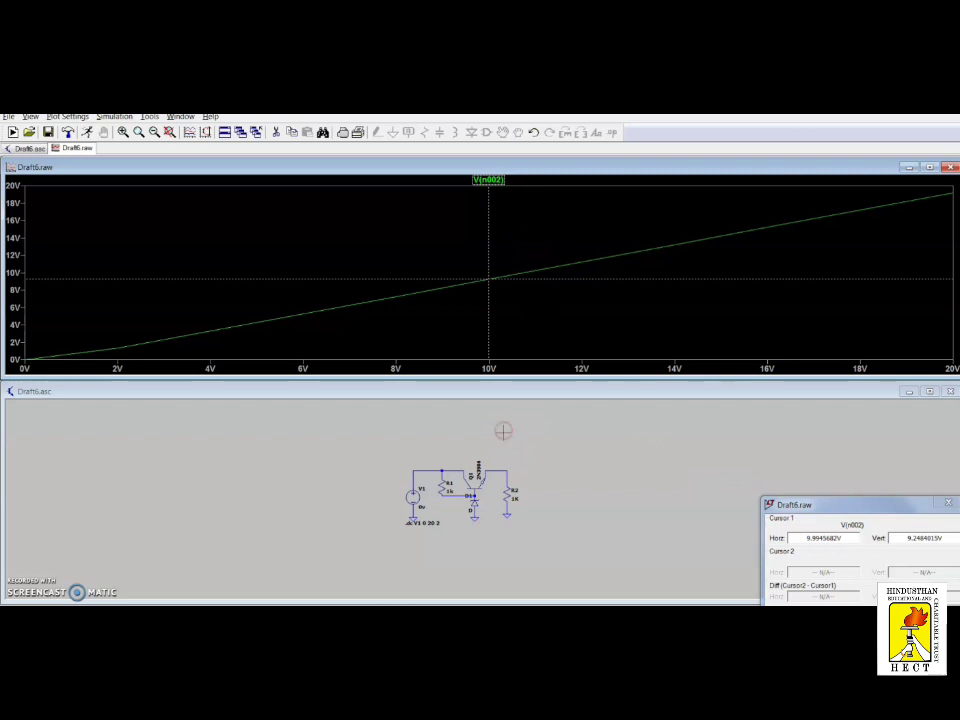
right_click(522, 423)
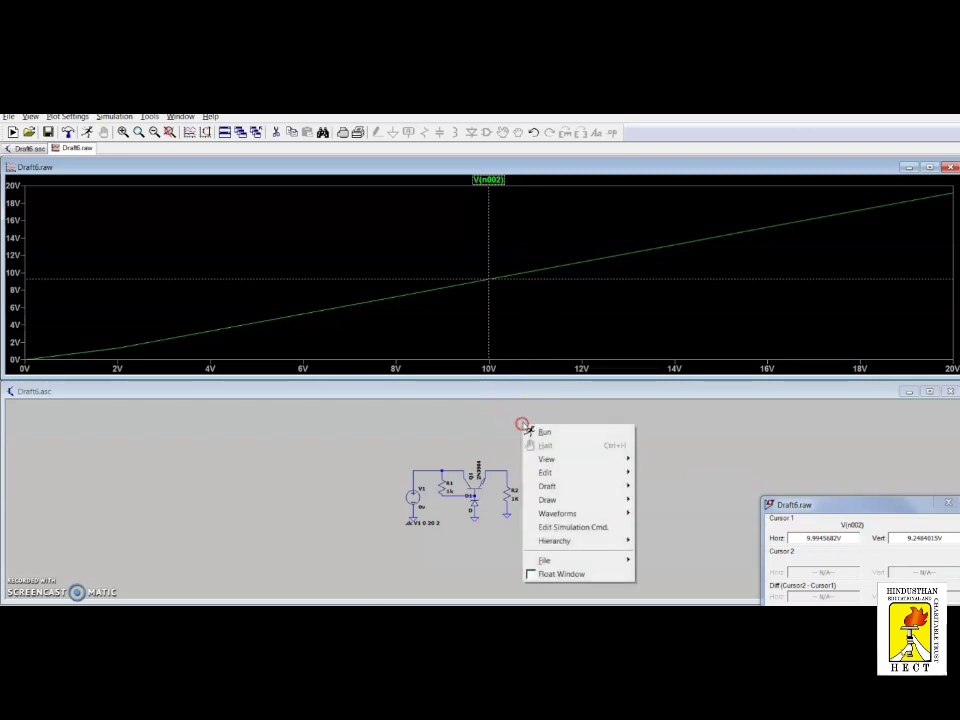
mouse_move(545, 472)
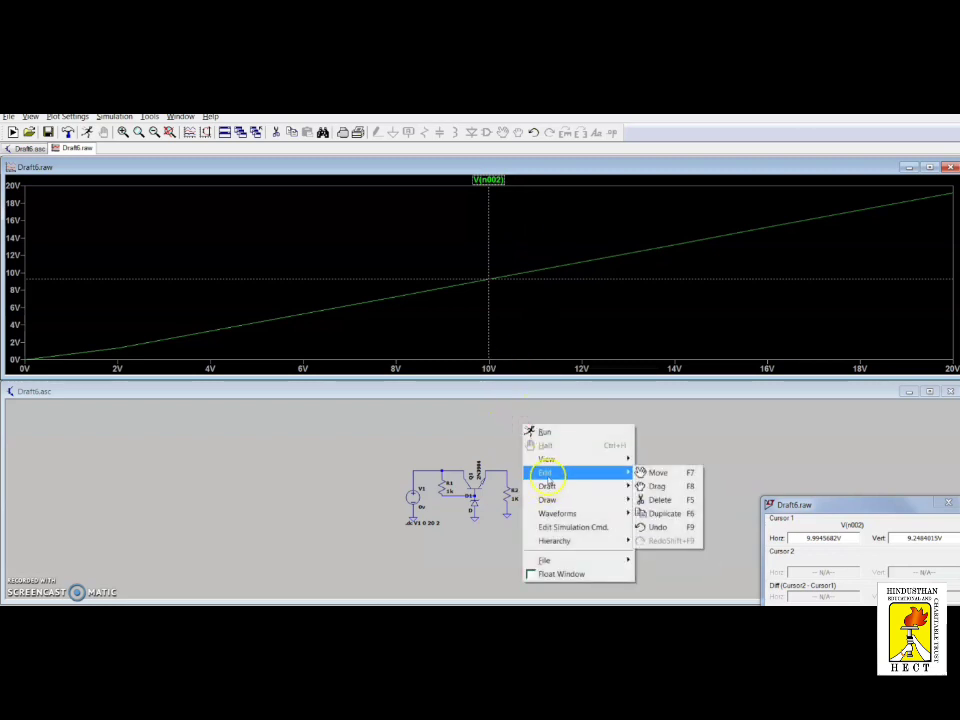
left_click(680, 501)
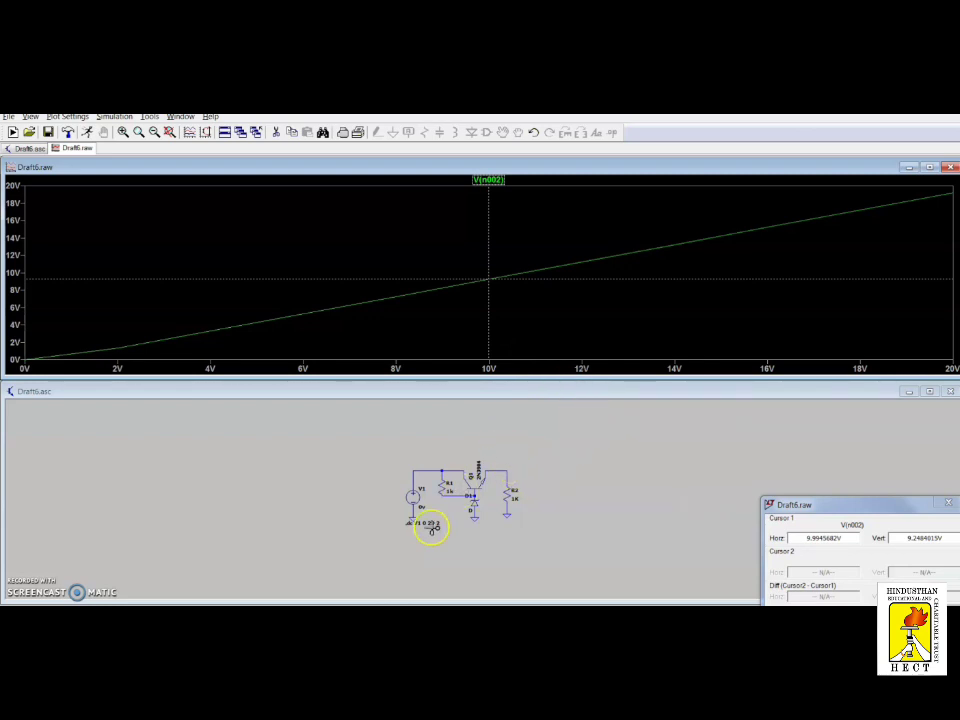
left_click(432, 527)
left_click(430, 525)
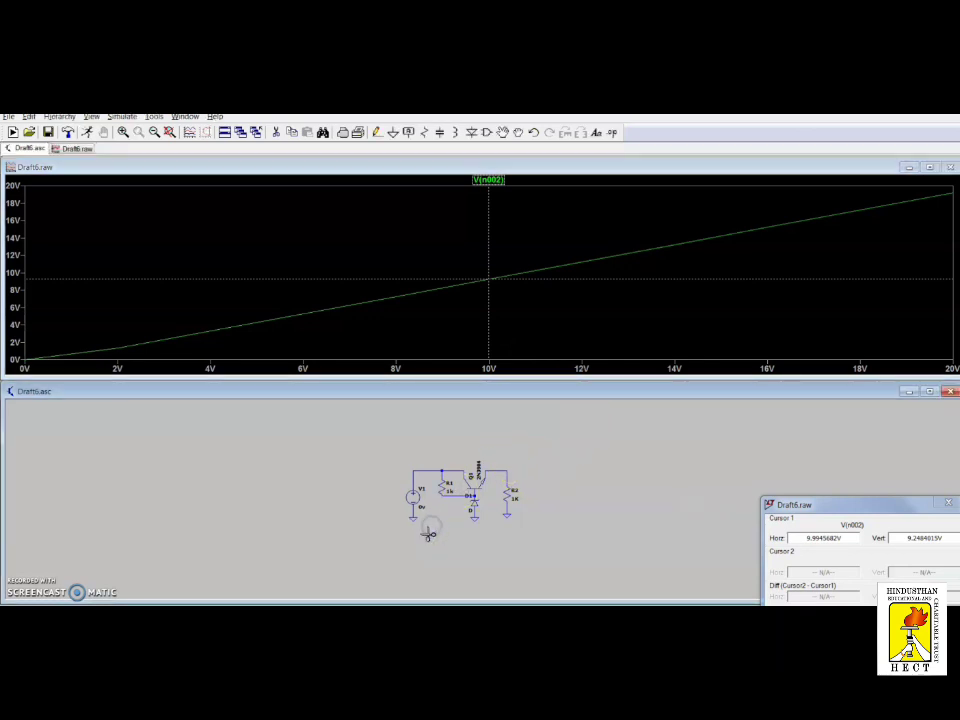
Delete the V(n002) trace from the plot
right_click(506, 182)
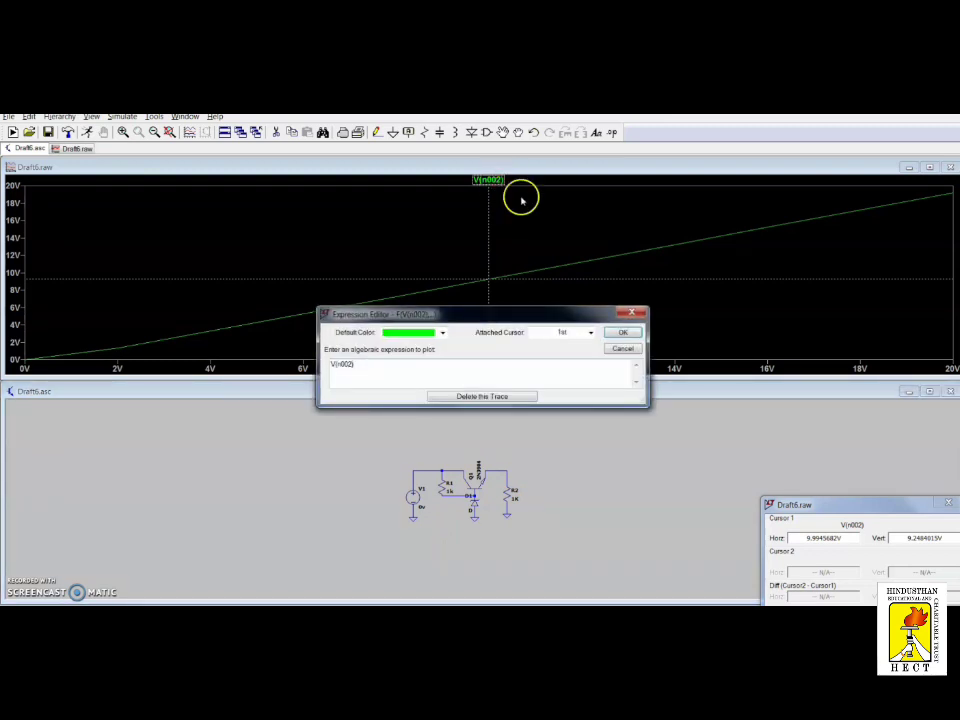
left_click(631, 314)
right_click(574, 187)
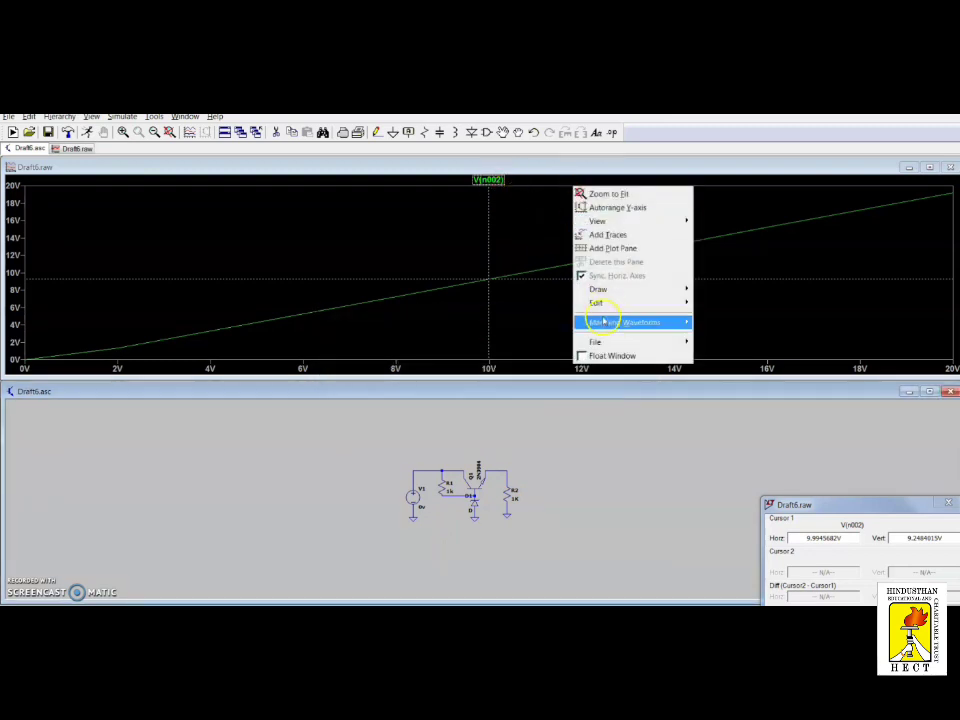
mouse_move(597, 296)
mouse_move(649, 303)
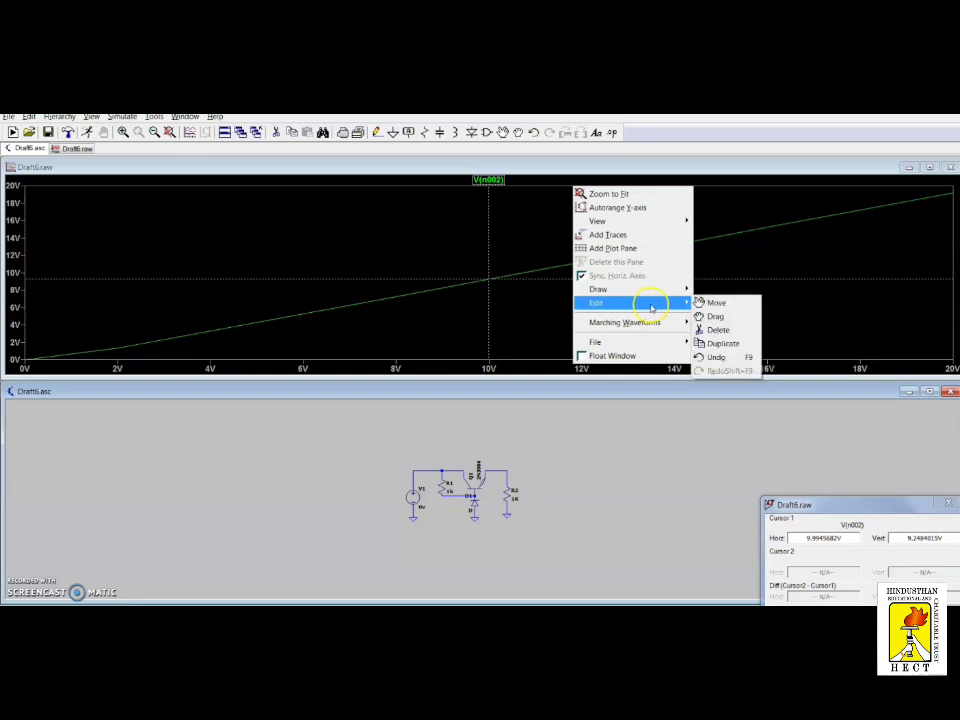
left_click(719, 331)
left_click(499, 182)
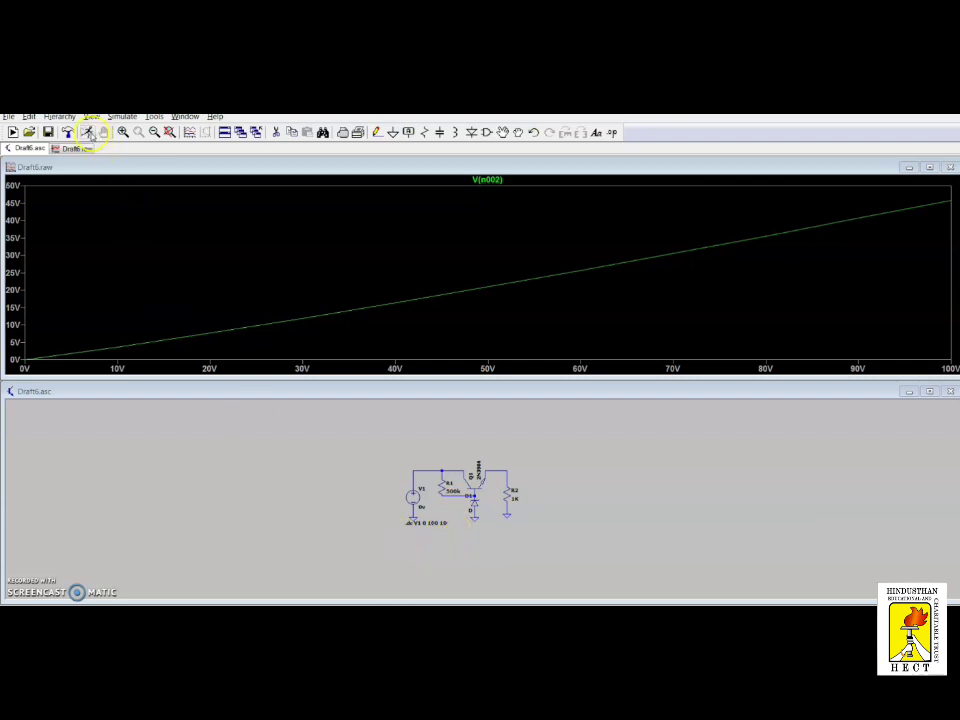
left_click(255, 171)
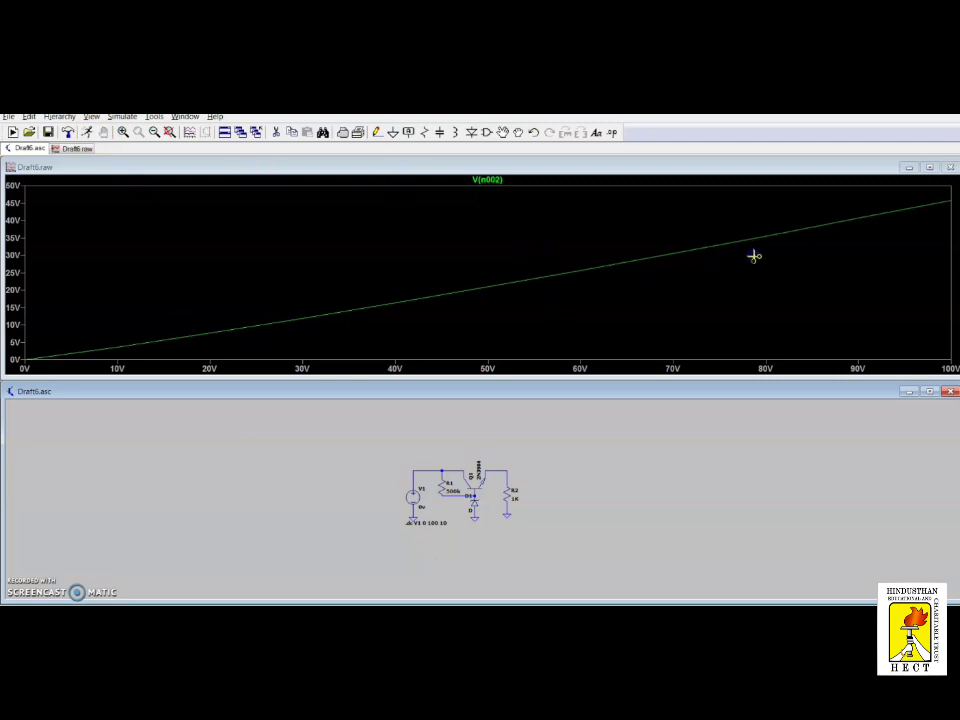
left_click(133, 229)
left_click(844, 212)
Set resistor R1's resistance to 100k and rerun the simulation
left_click(443, 476)
right_click(450, 489)
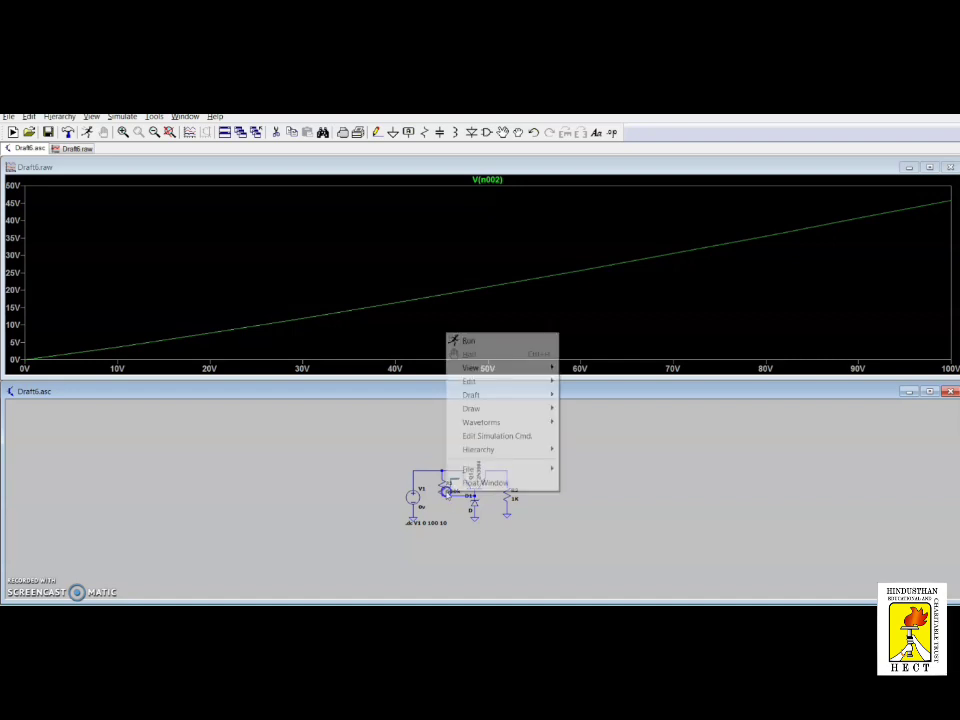
key("Escape")
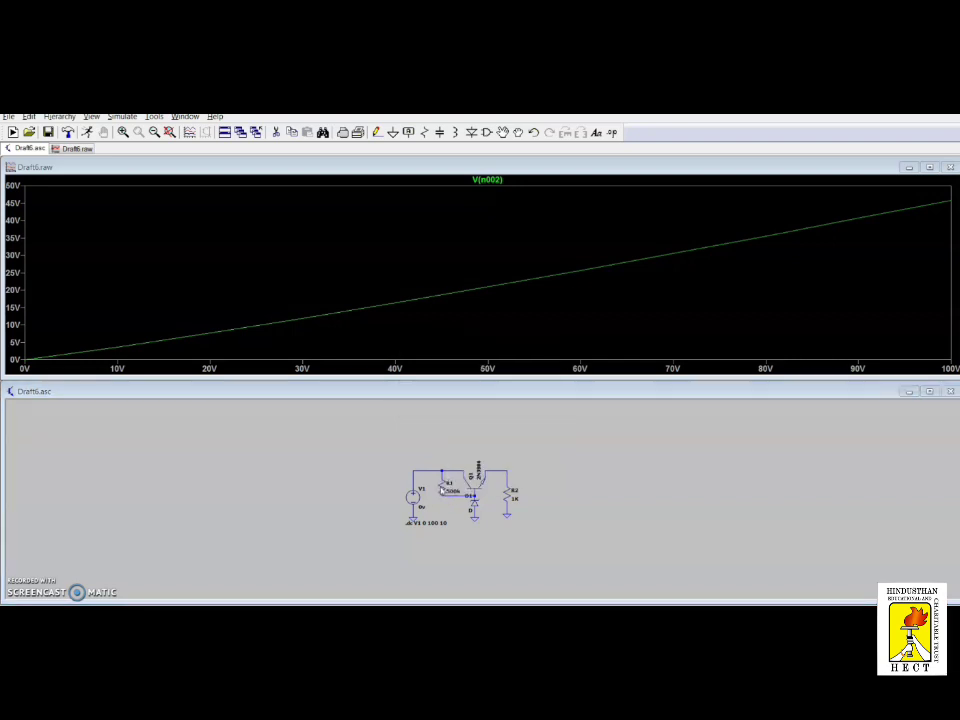
right_click(430, 468)
double_click(533, 373)
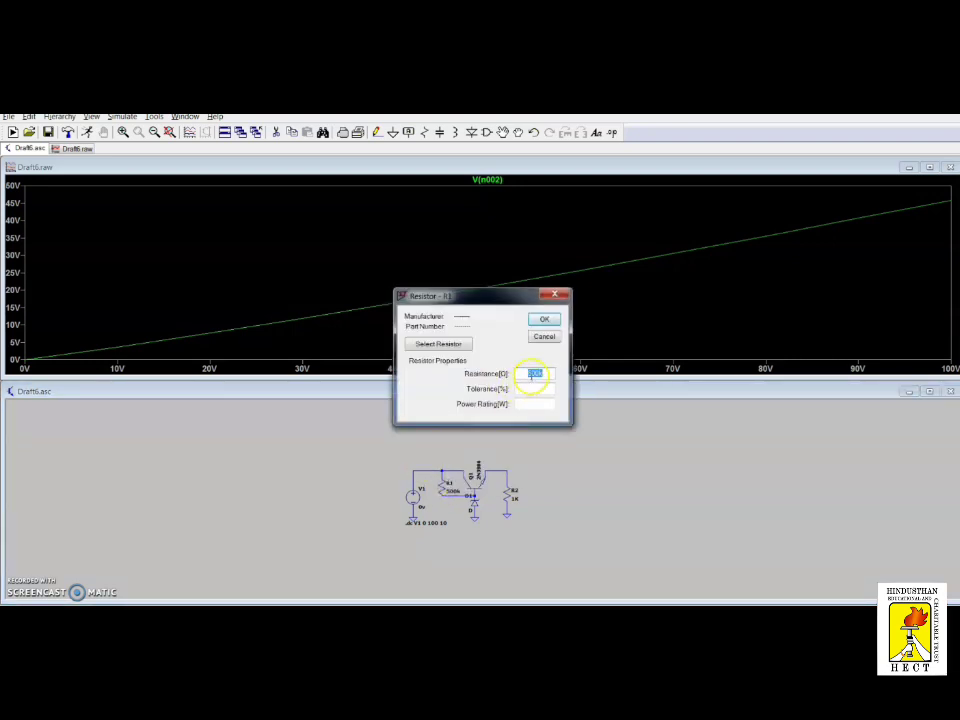
left_click(533, 373)
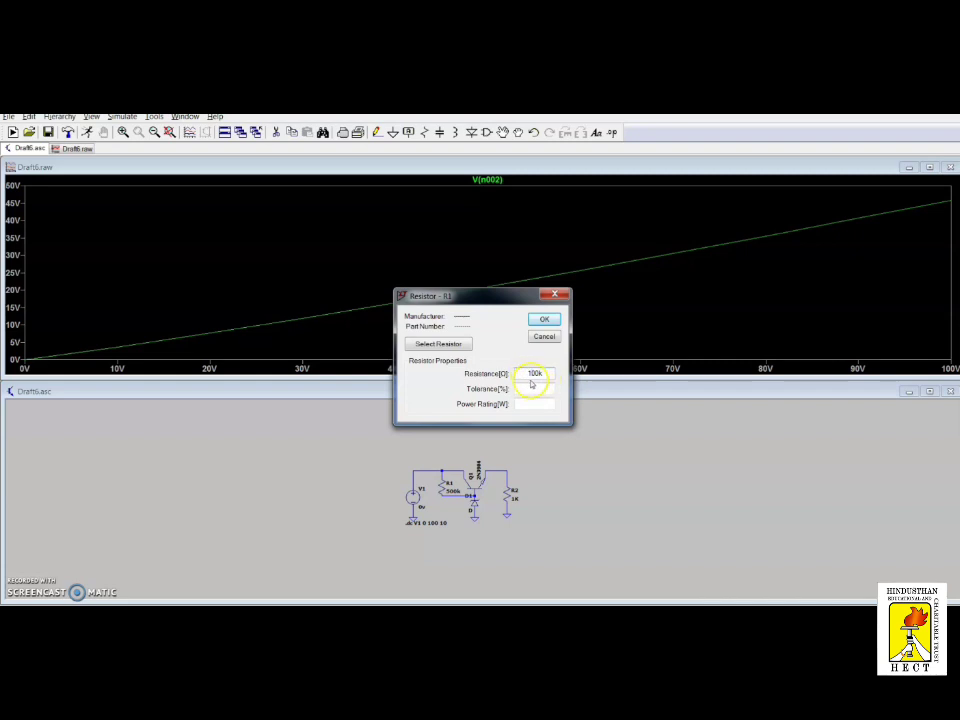
left_click(544, 319)
left_click(87, 132)
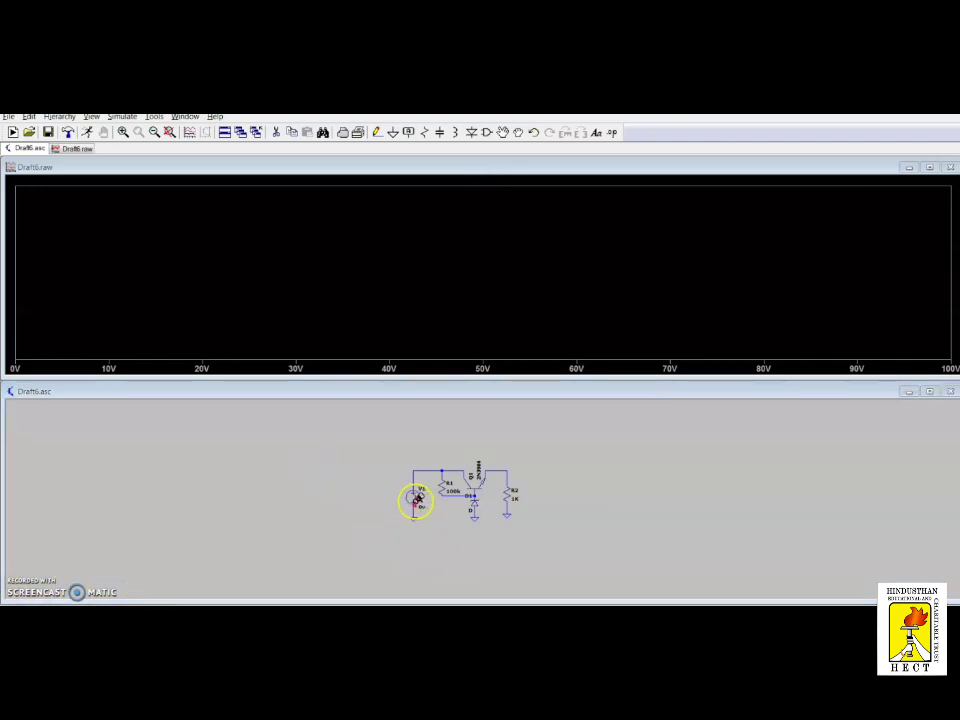
Set voltage source V1's DC value to 16v
right_click(416, 500)
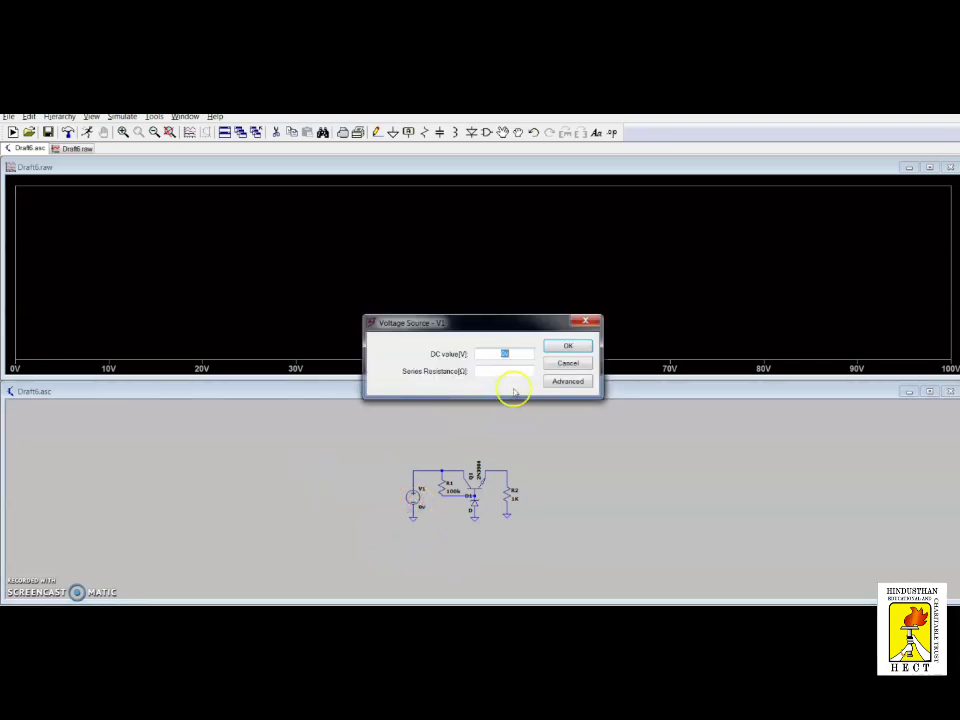
left_click(503, 353)
left_click(562, 345)
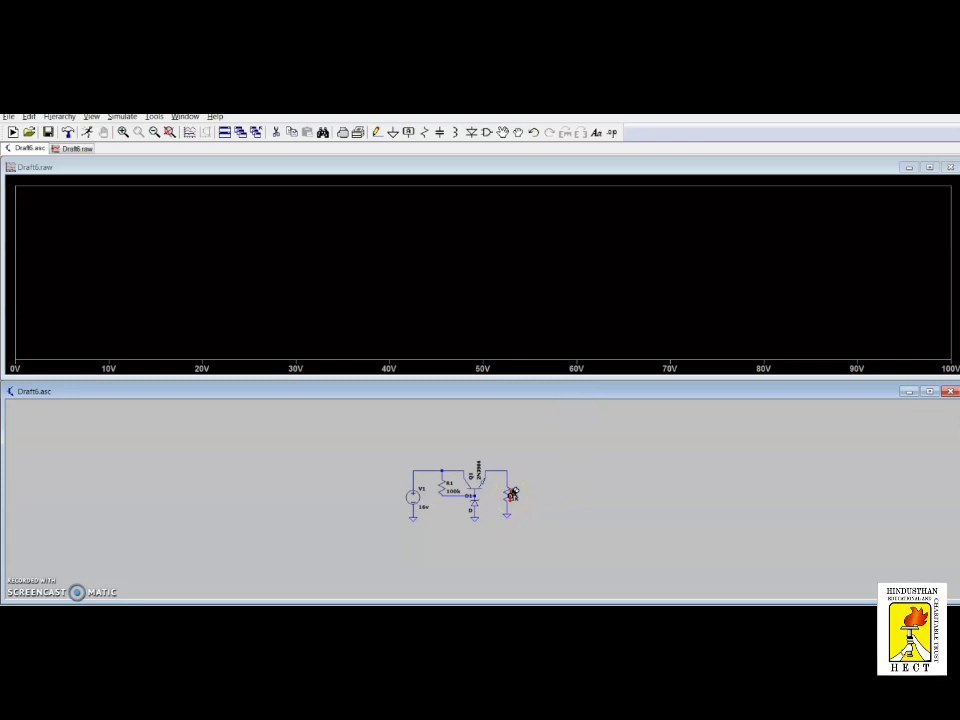
Place a SPICE directive beside R2 with the lines ".step param R2 1 10k 1k" and ".op"
right_click(511, 490)
left_click(612, 133)
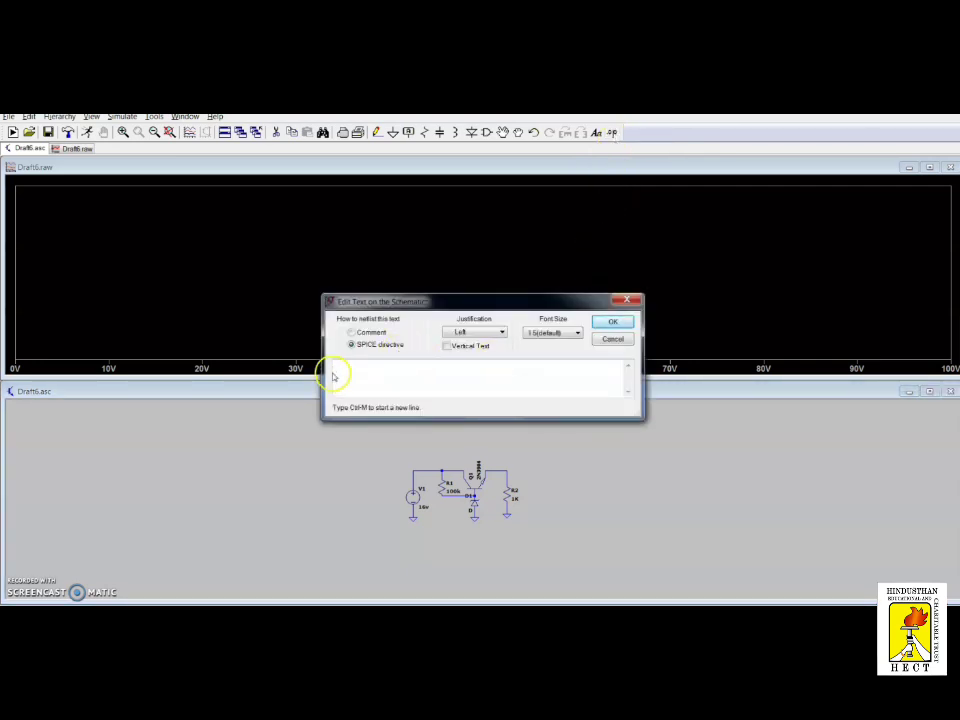
type(".step param")
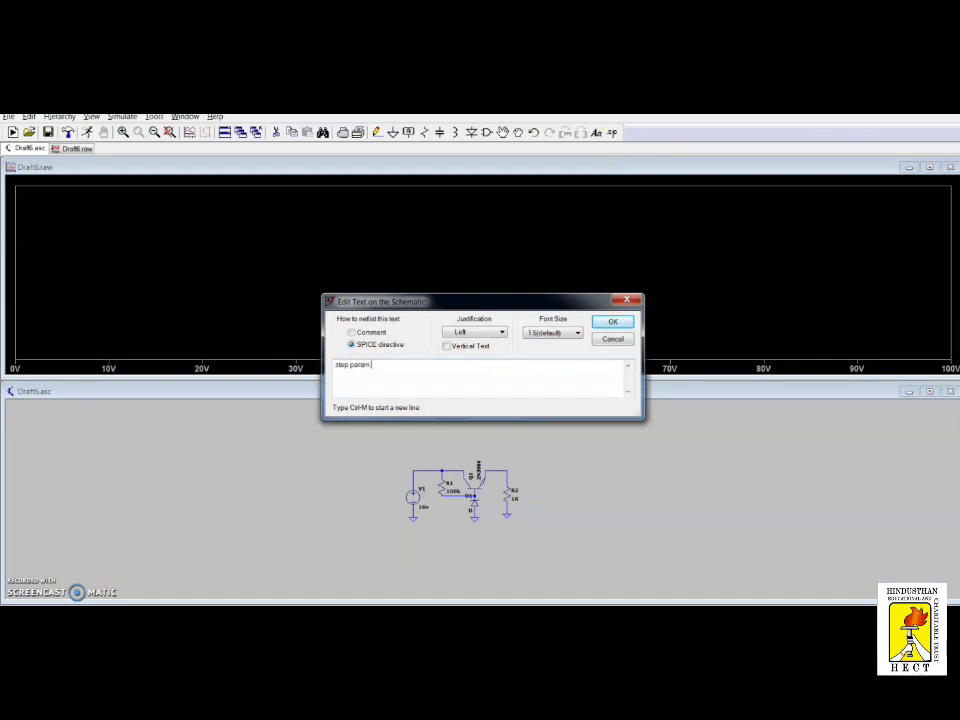
type(" R")
type("1 10k 1k")
key("ctrl+m")
type(".op")
left_click(613, 322)
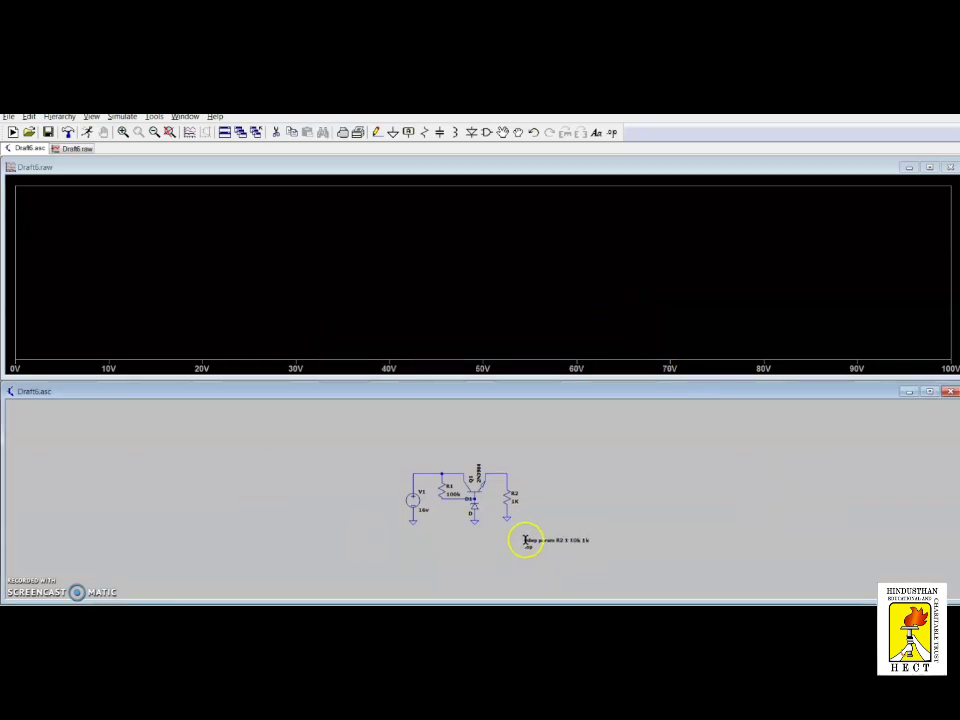
left_click(521, 516)
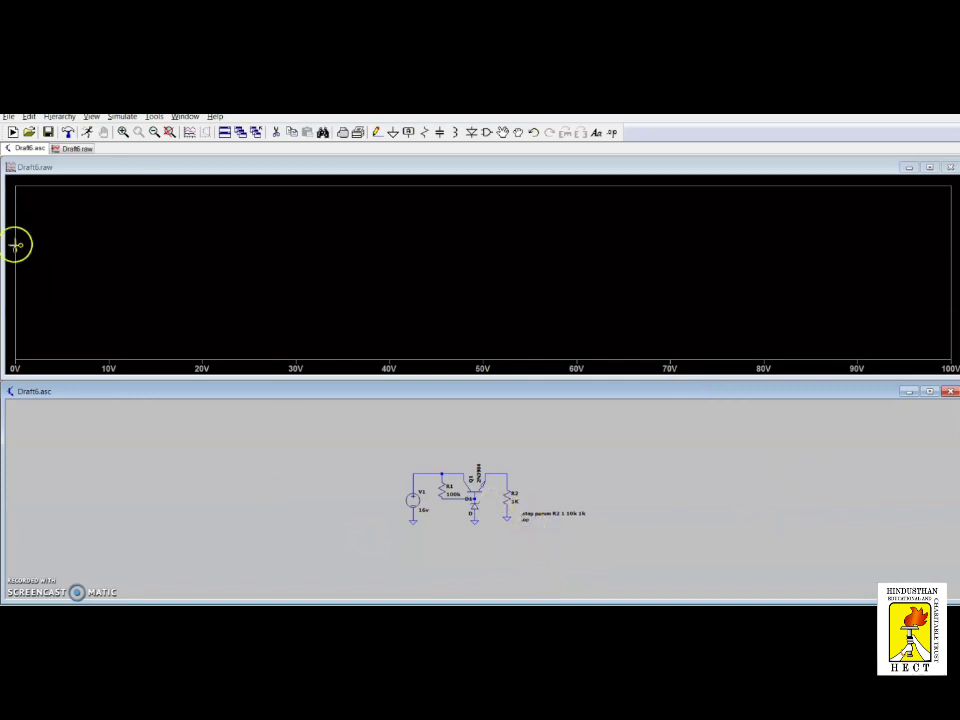
Run the stepped operating-point simulation and plot the output voltage at the node above R2
left_click(13, 132)
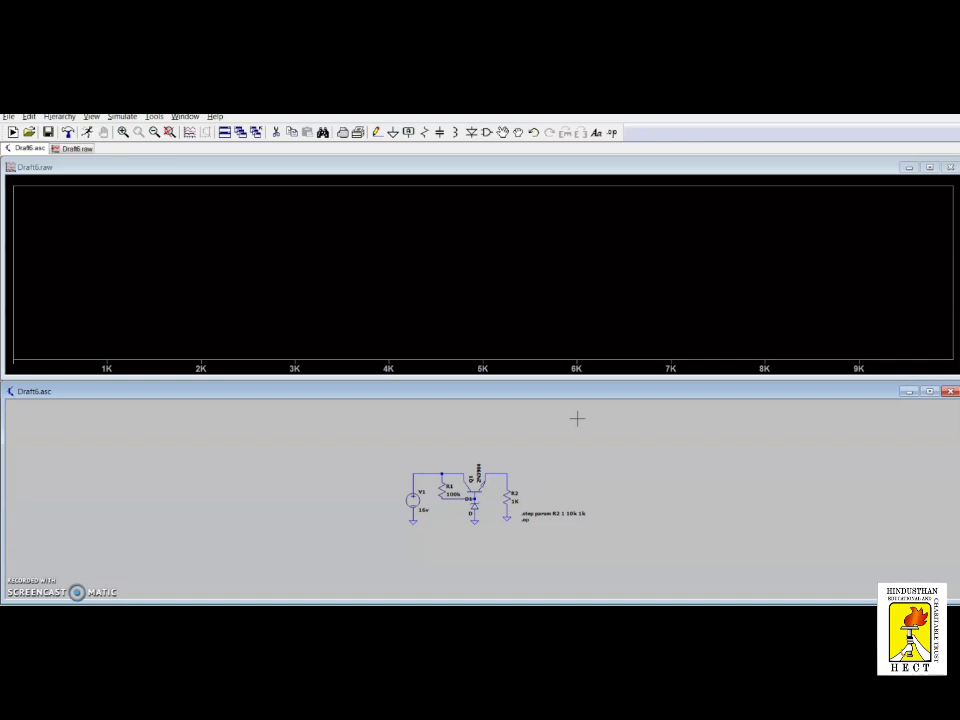
left_click(509, 476)
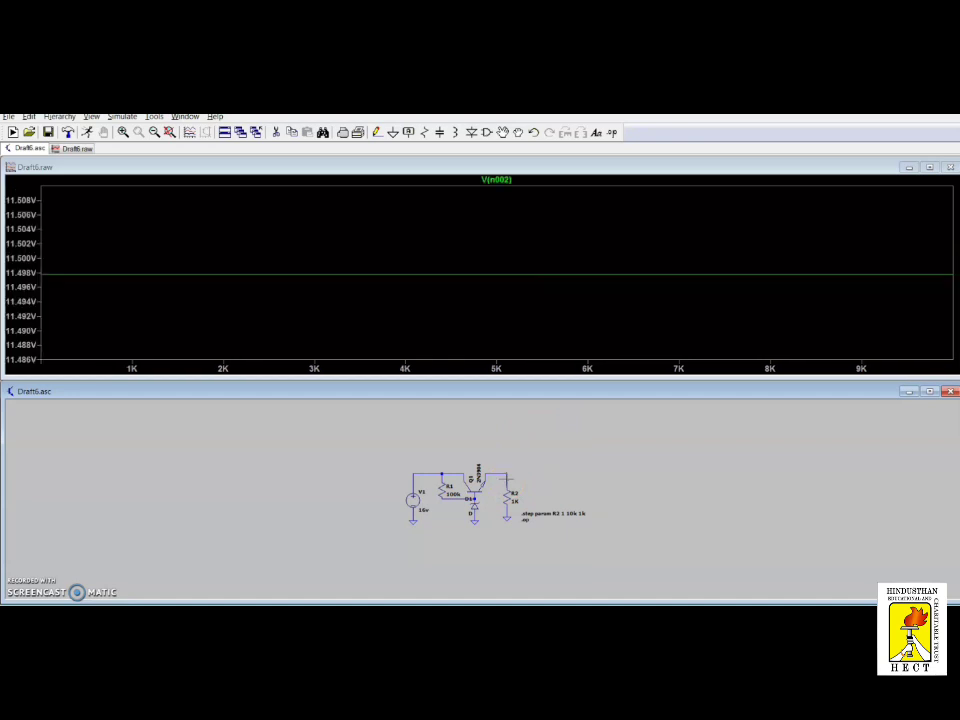